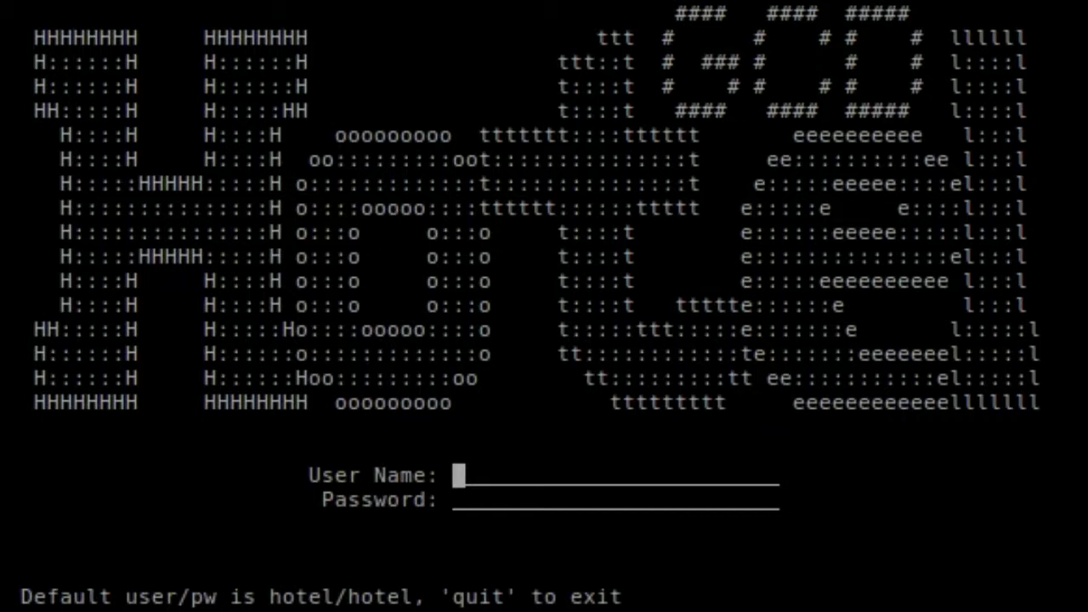
- Log in with the default demo account's user name and password
text(hotel)
key(Return)
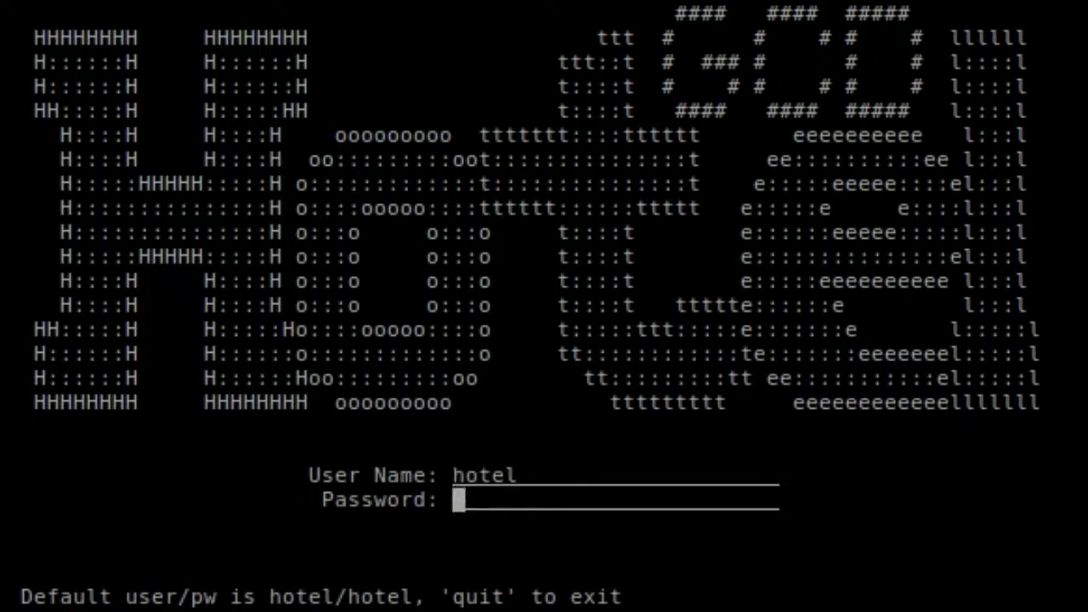
text(hotel)
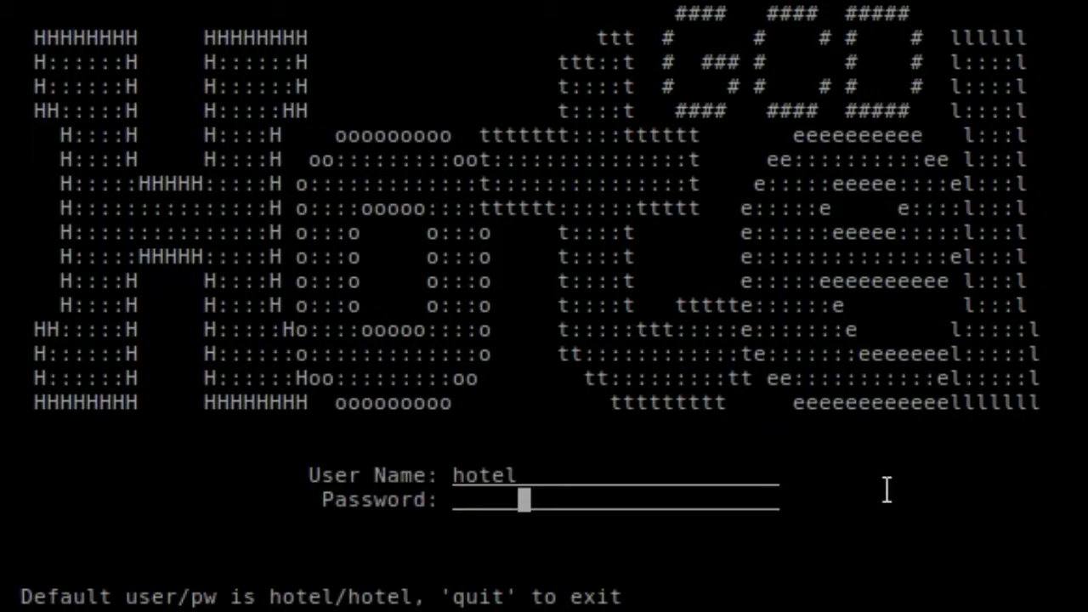
key(Return)
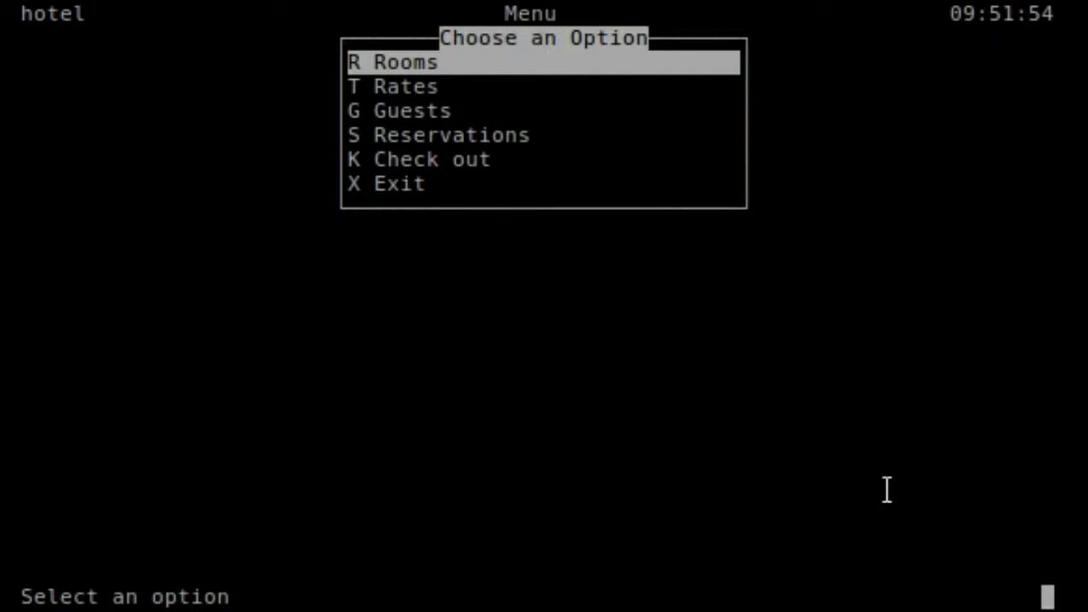
key(Down)
key(Down)
key(Down)
key(Down)
key(Up)
key(Up)
key(Up)
key(Down)
key(Down)
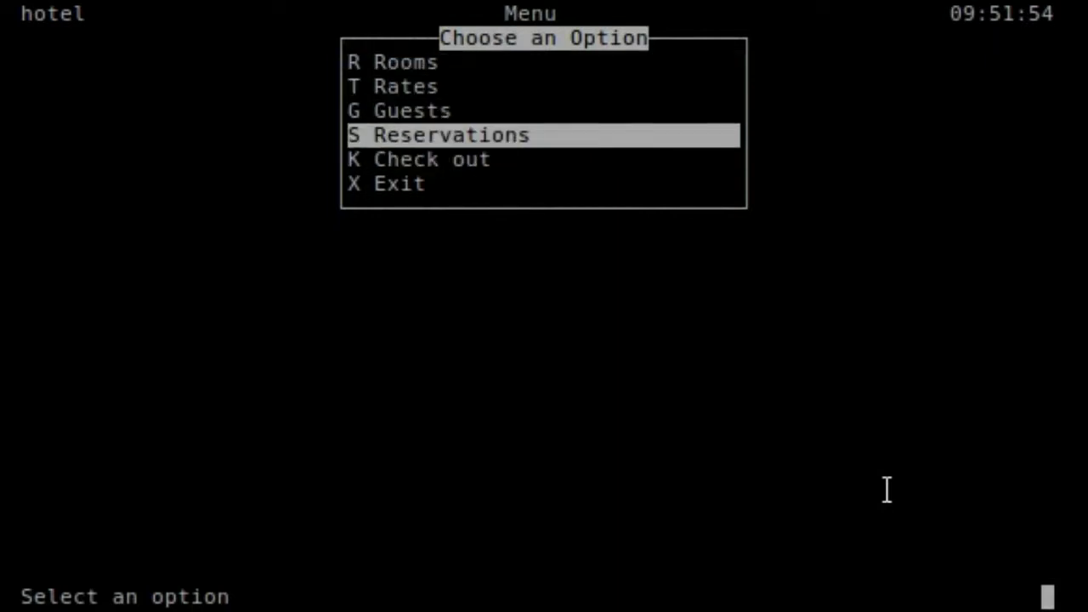
key(Down)
key(Down)
key(Up)
key(Up)
key(Up)
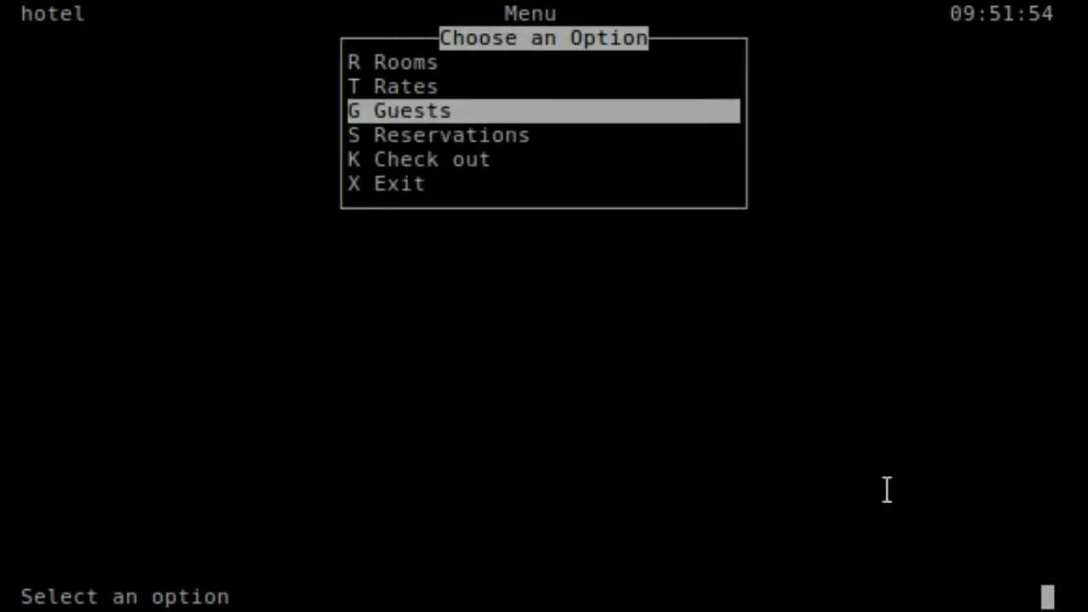
key(Up)
key(Down)
key(Up)
key(Down)
key(Up)
key(Down)
key(Down)
key(Down)
key(Down)
key(Up)
key(Up)
key(Up)
key(Up)
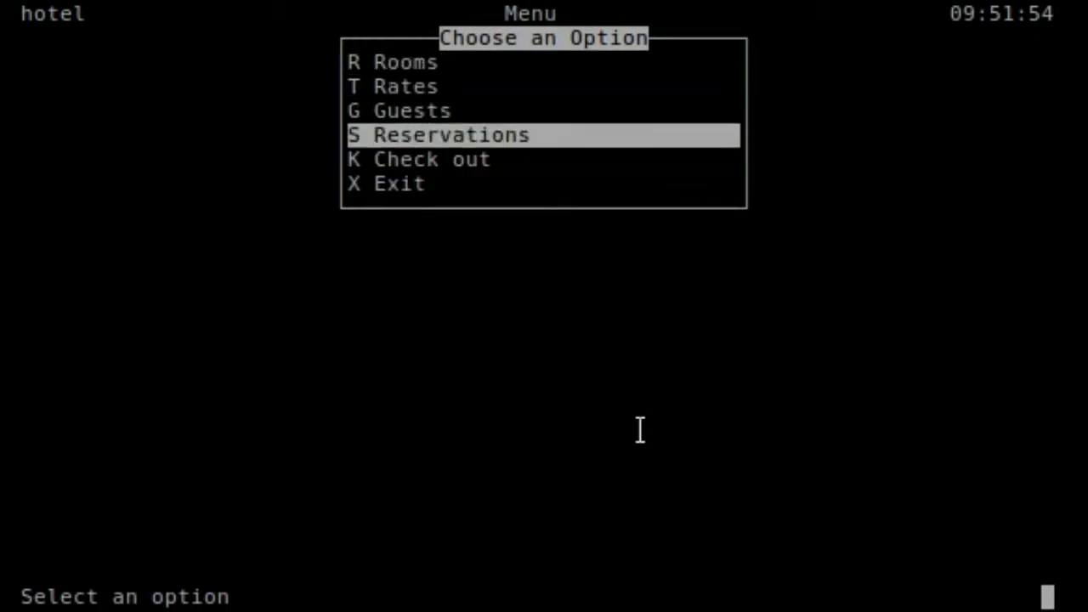
key(Down)
key(Down)
key(Up)
key(Down)
key(Down)
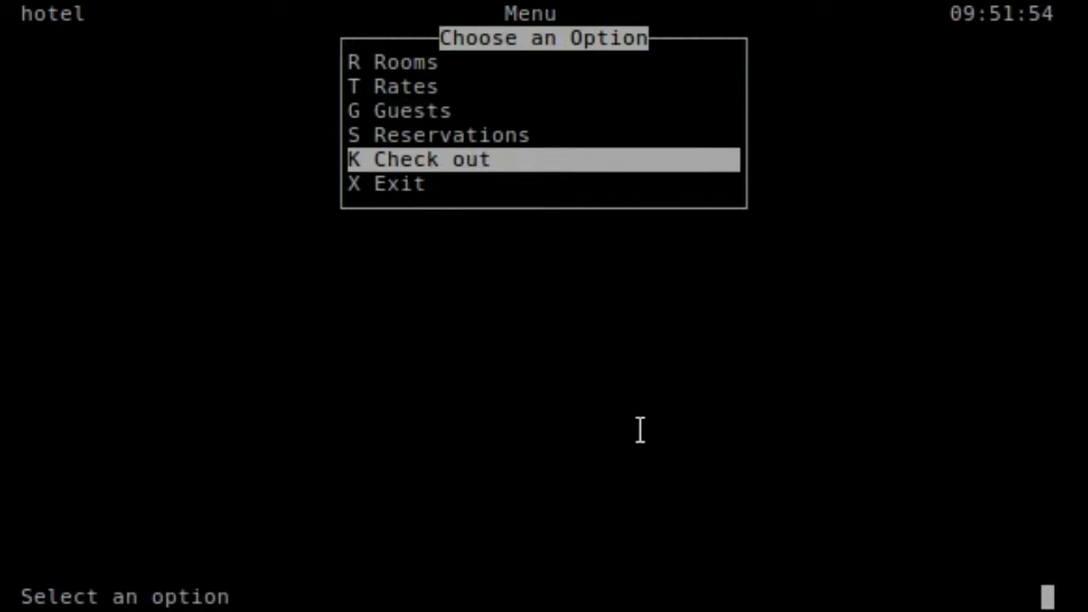
key(Up)
key(Up)
key(Up)
key(Down)
key(Down)
key(Up)
key(Up)
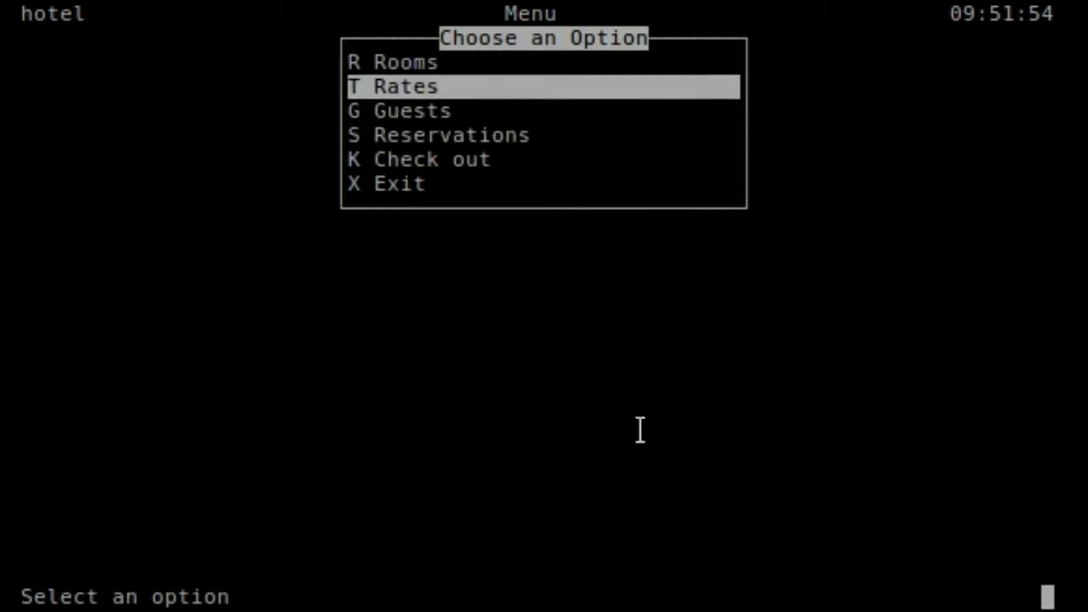
key(Down)
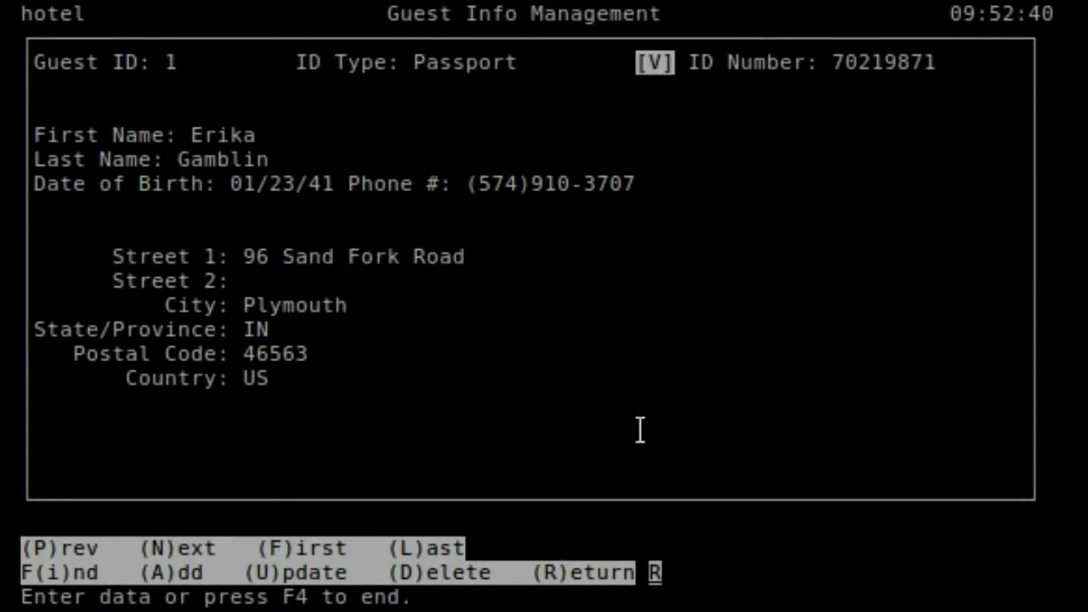
key(Return)
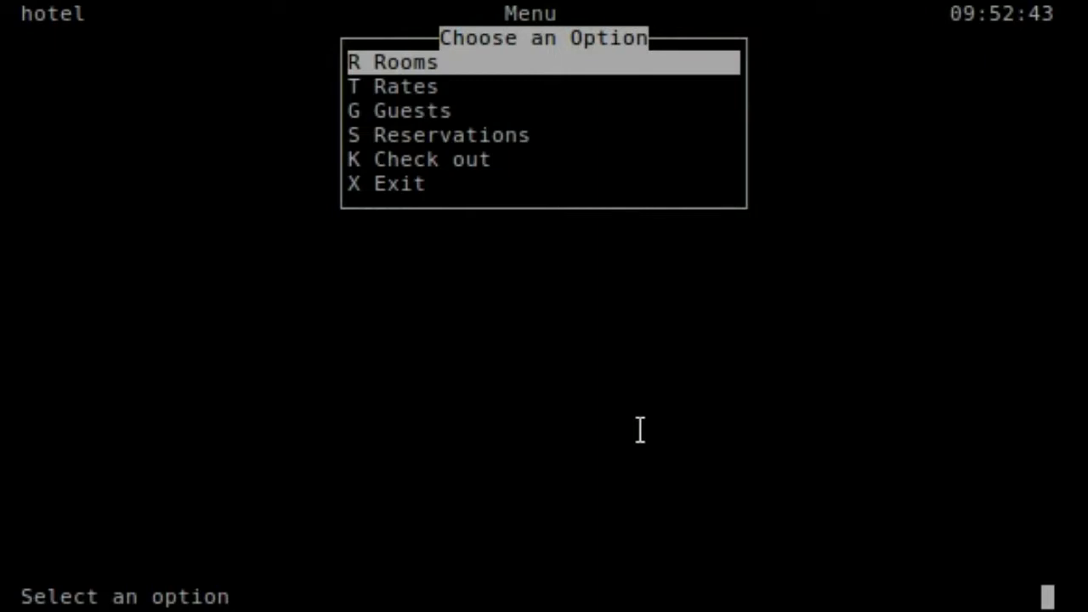
- Choose Guests from the main menu to show guest record 1
key(Down)
key(Down)
key(Up)
key(Up)
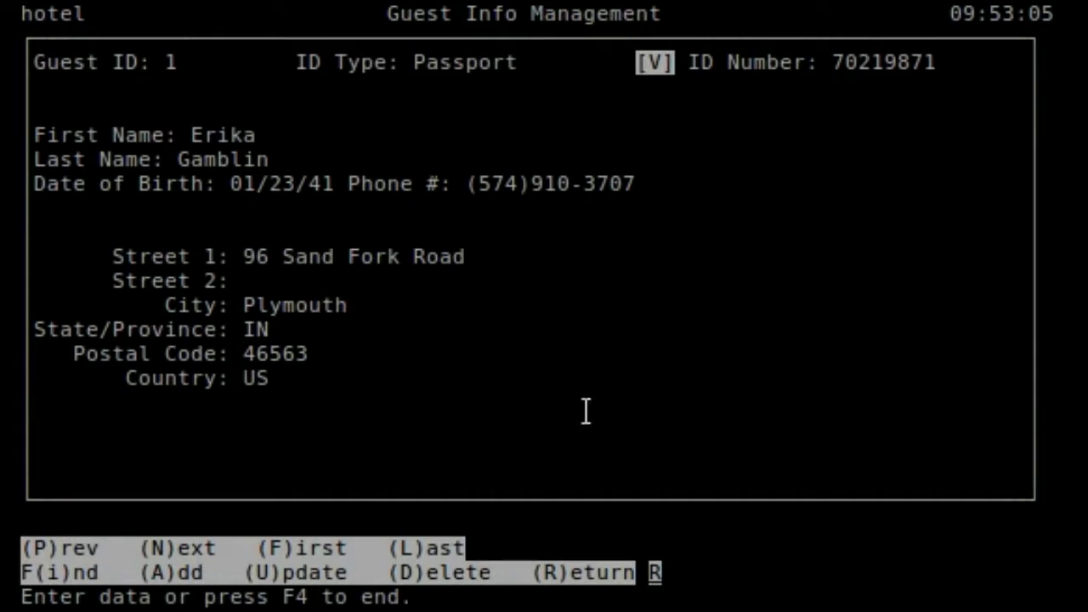
key(n)
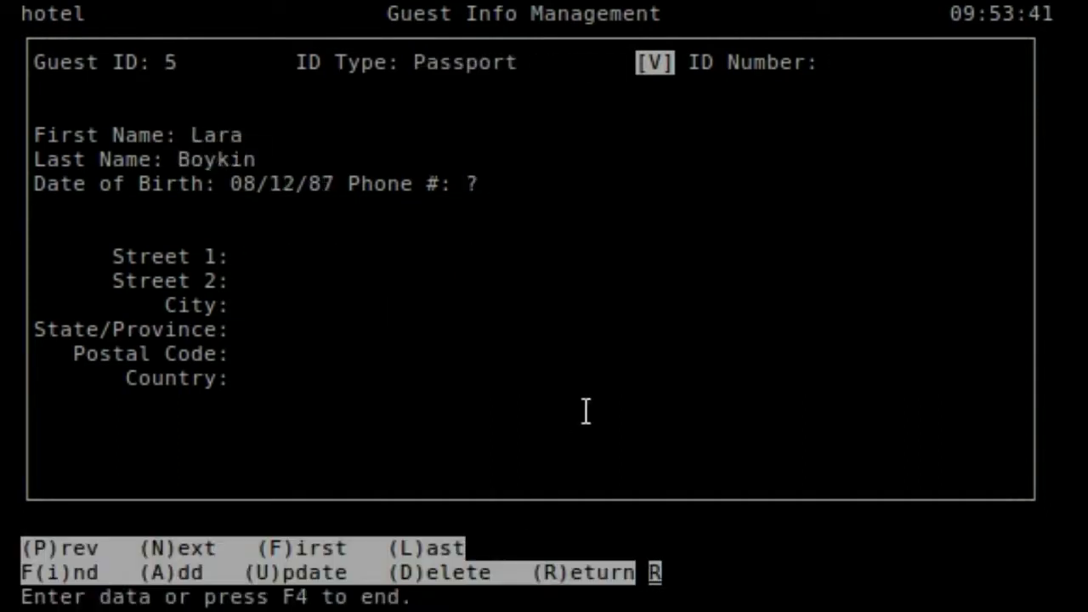
key(n)
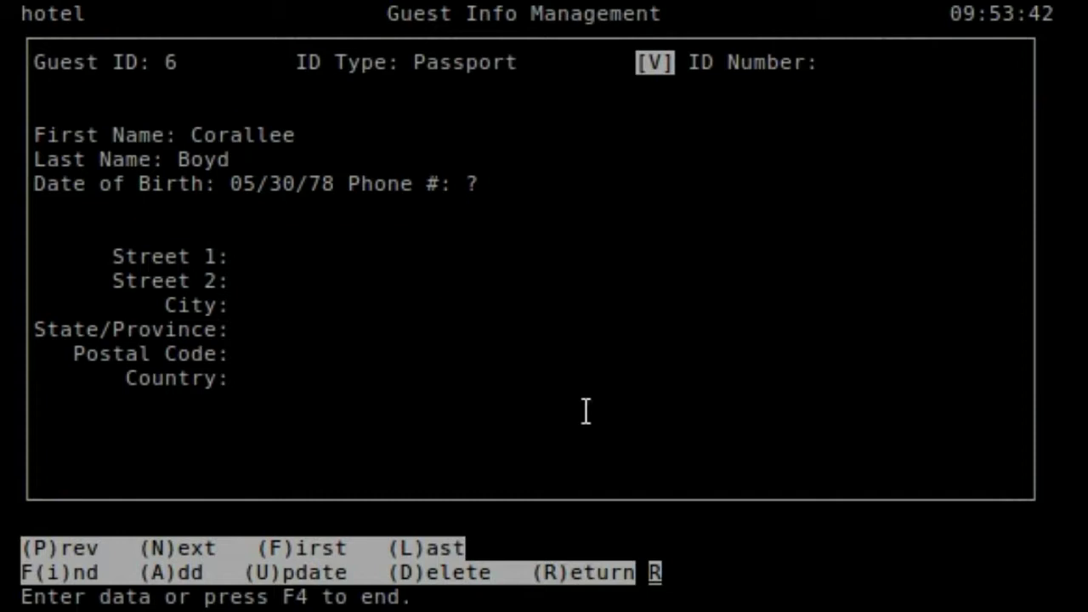
key(f)
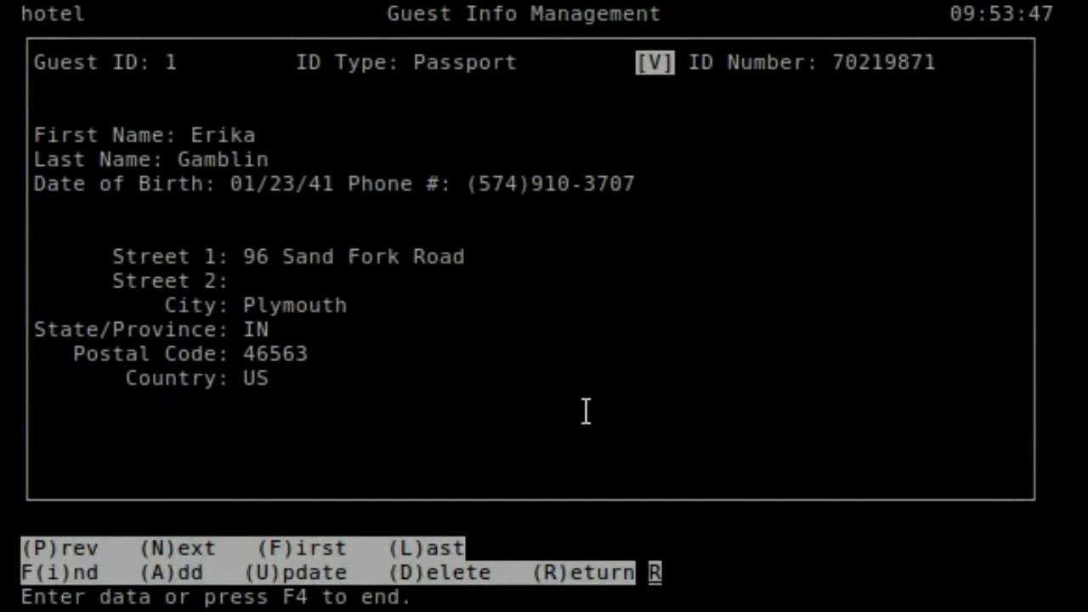
key(l)
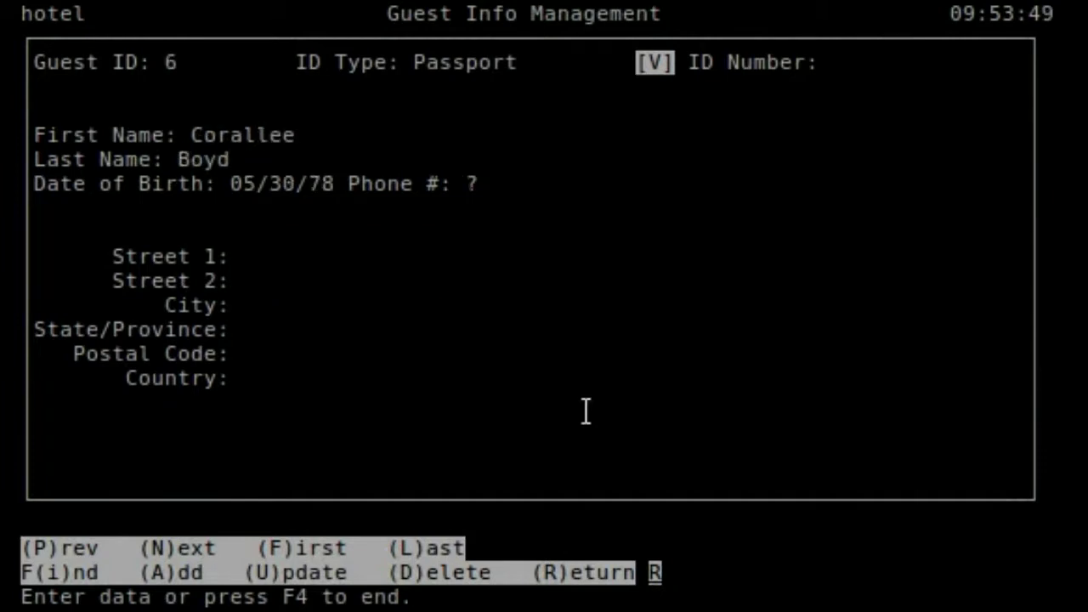
key(p)
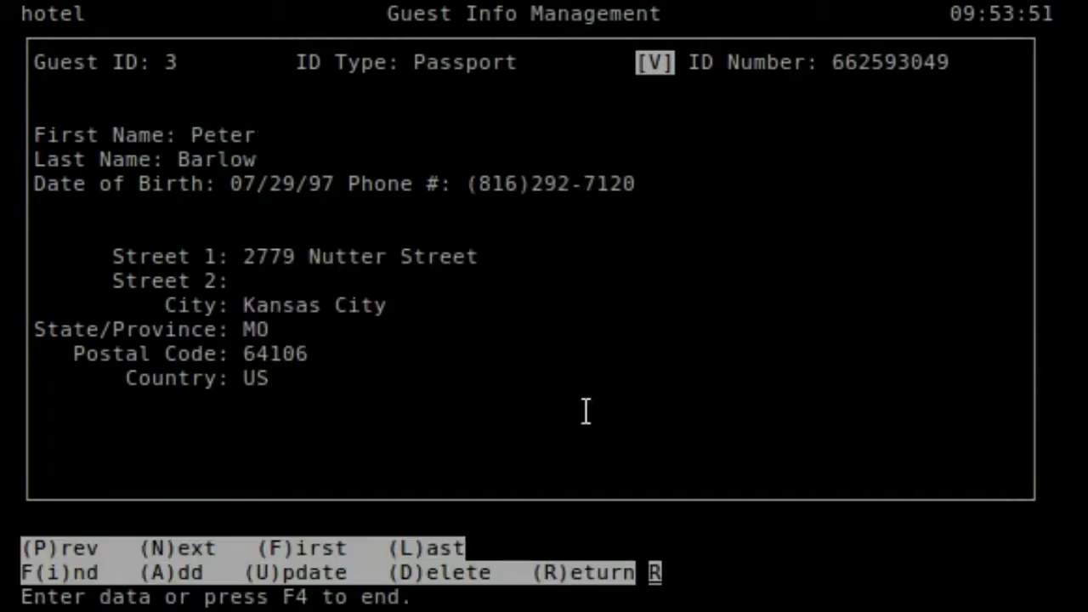
key(f)
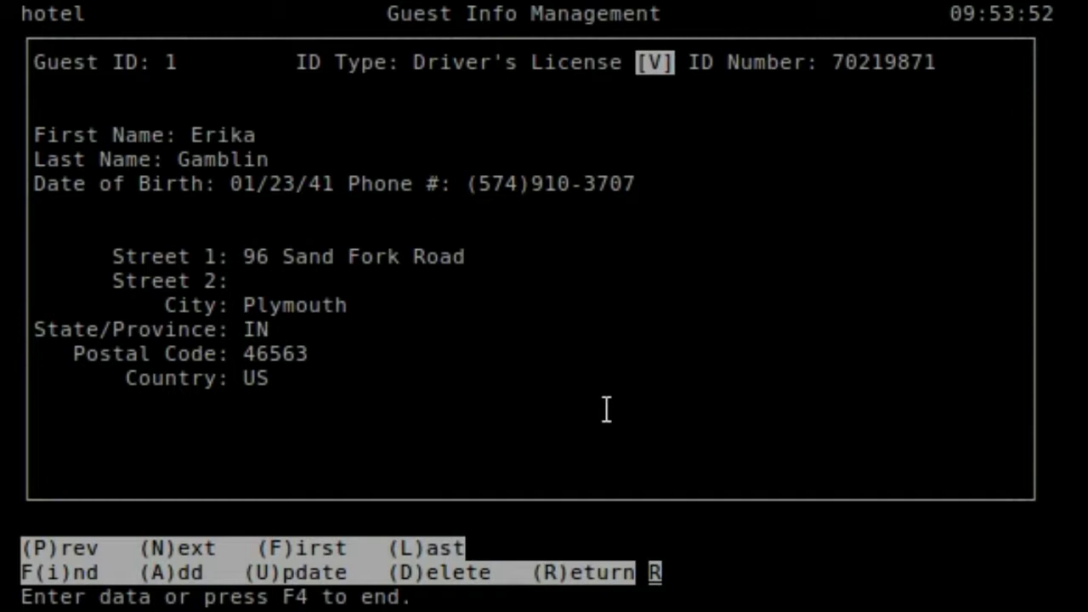
- Add new guest record 7 with ID type Driver's License
key(a)
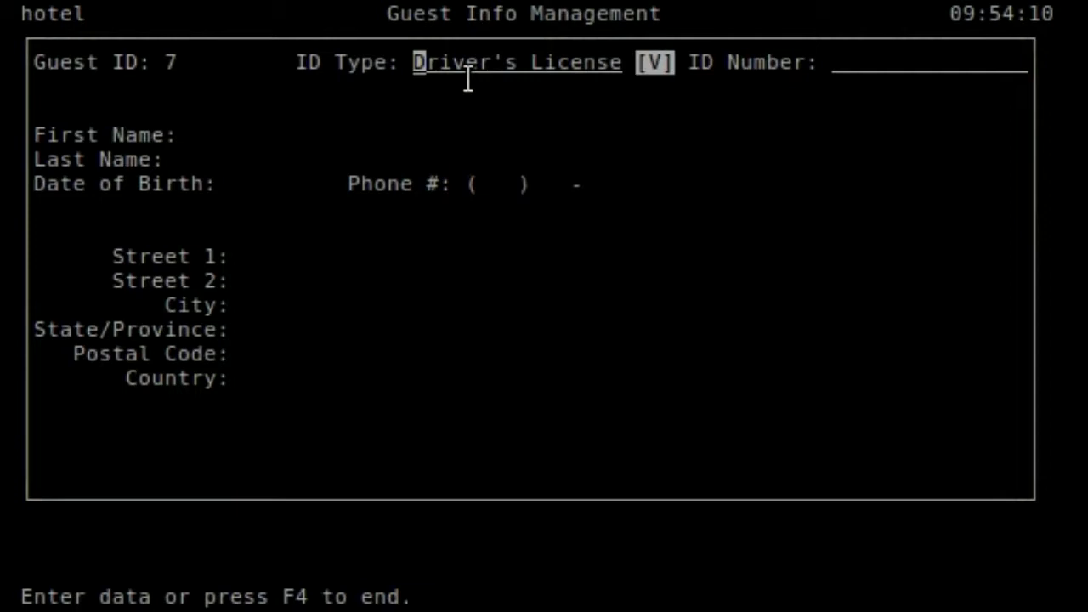
key(Down)
key(Down)
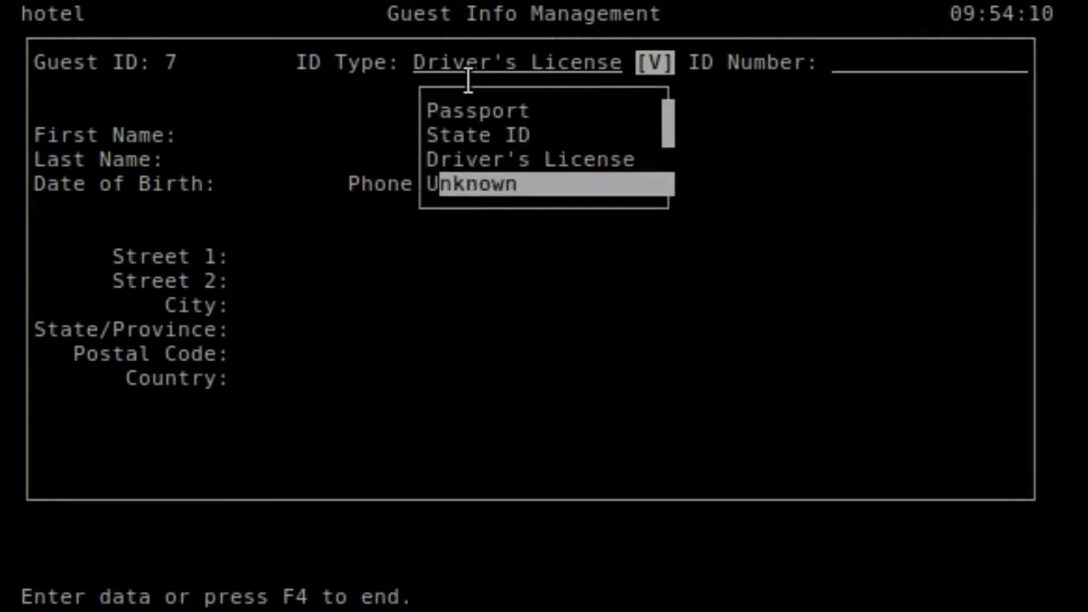
key(Up)
key(Up)
key(Up)
key(Return)
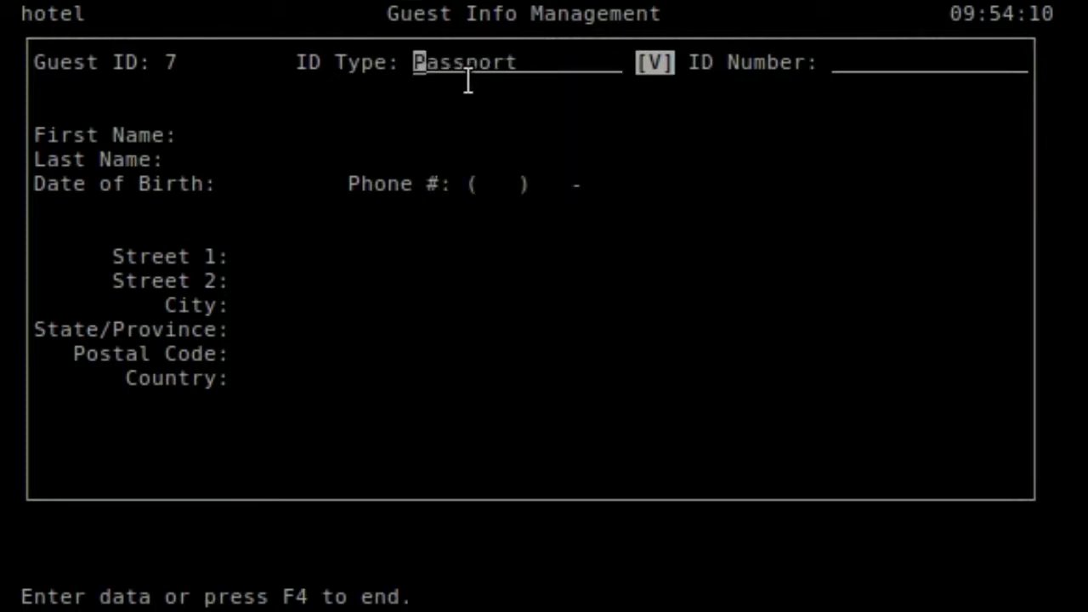
key(Down)
key(Down)
key(Return)
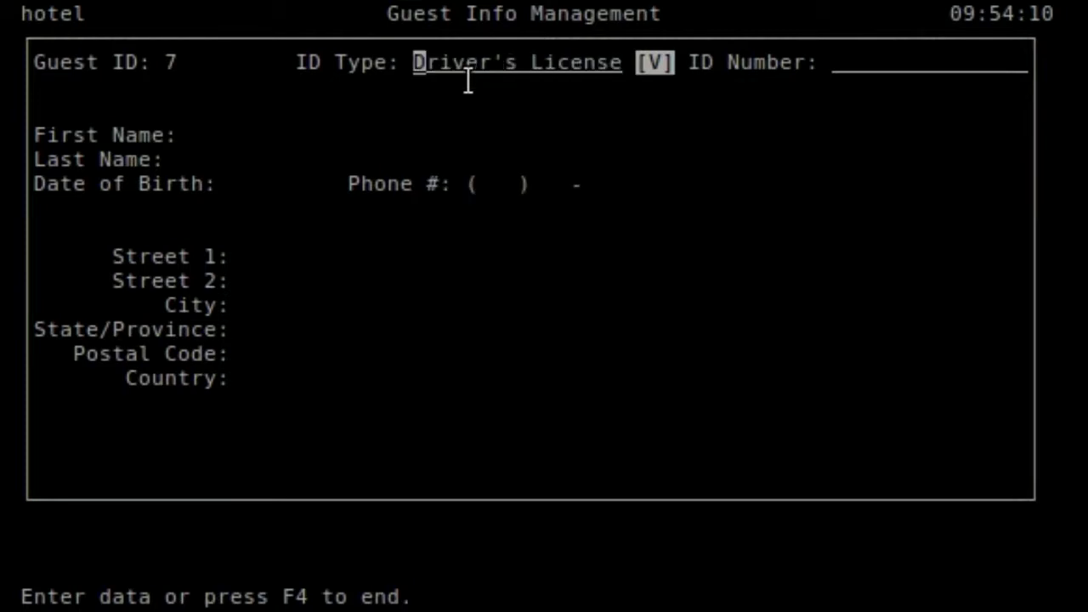
- Enter the guest's driver's license ID number
key(Tab)
text(765765)
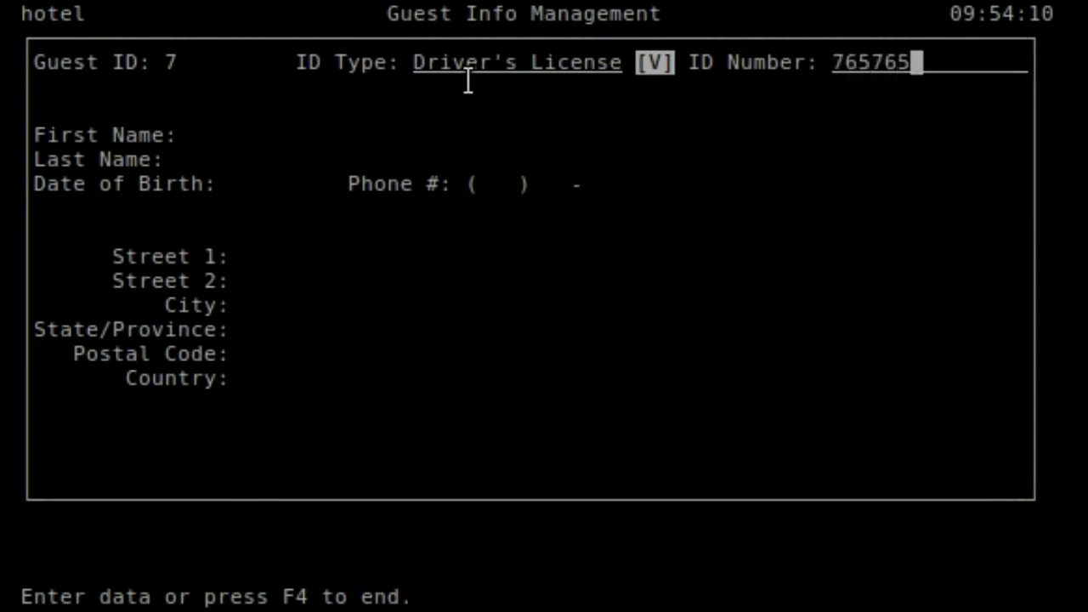
key(BackSpace)
key(BackSpace)
key(BackSpace)
text(9876865)
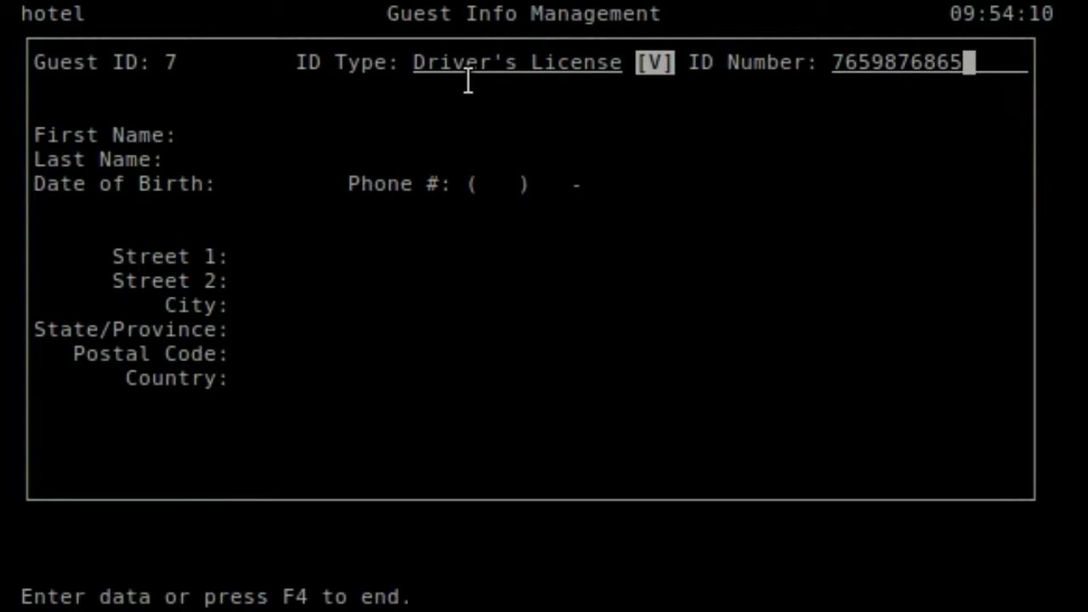
key(Return)
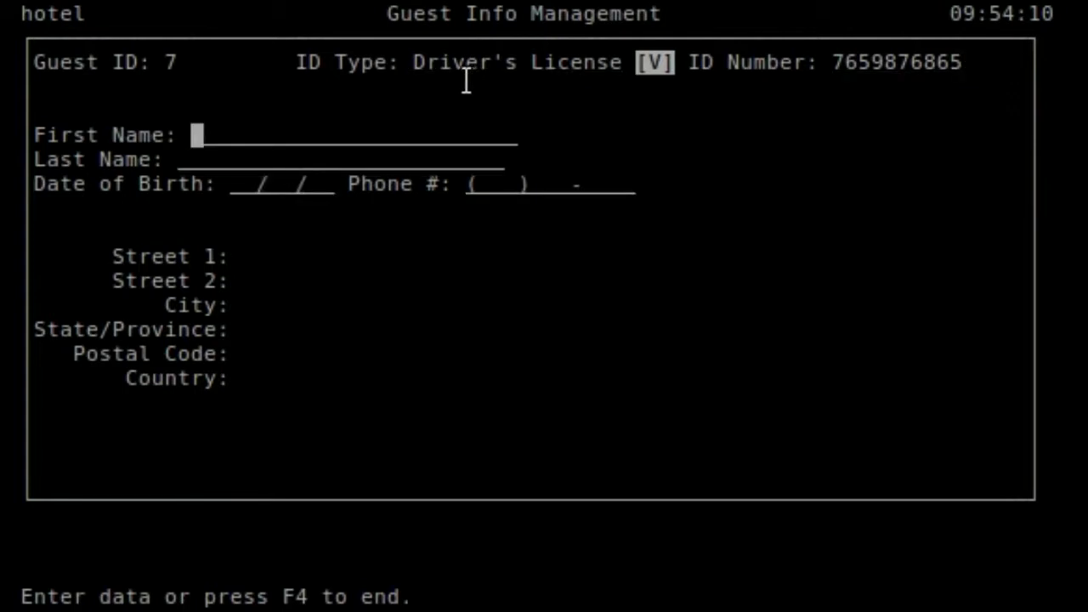
- Enter the guest's first and last name
text(HJo)
key(BackSpace)
key(BackSpace)
key(BackSpace)
text(John)
key(Return)
text(Doe)
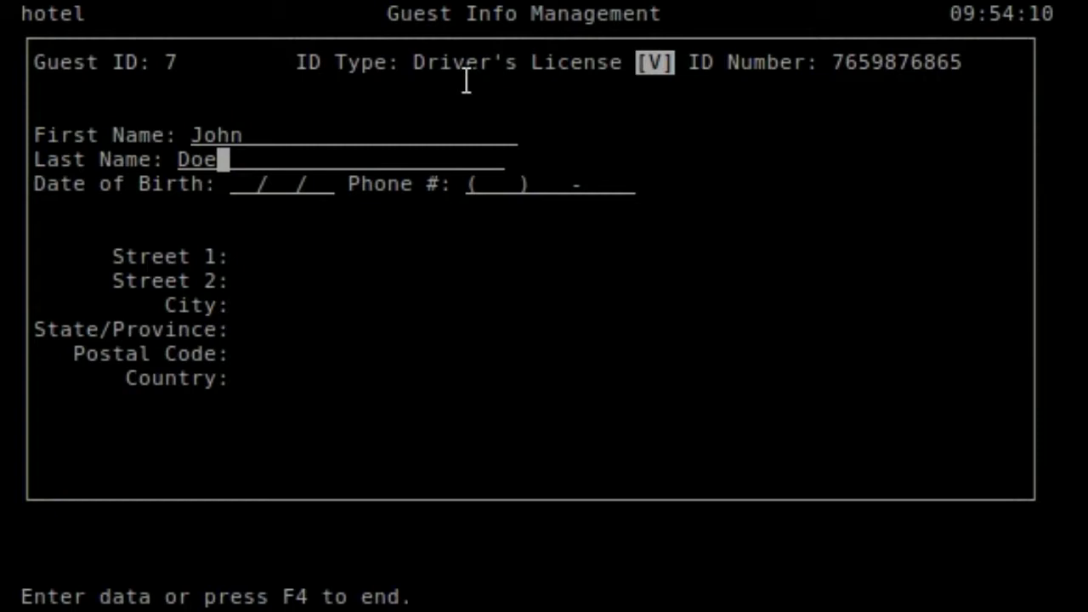
- Change the guest's ID type to State ID
key(Escape)
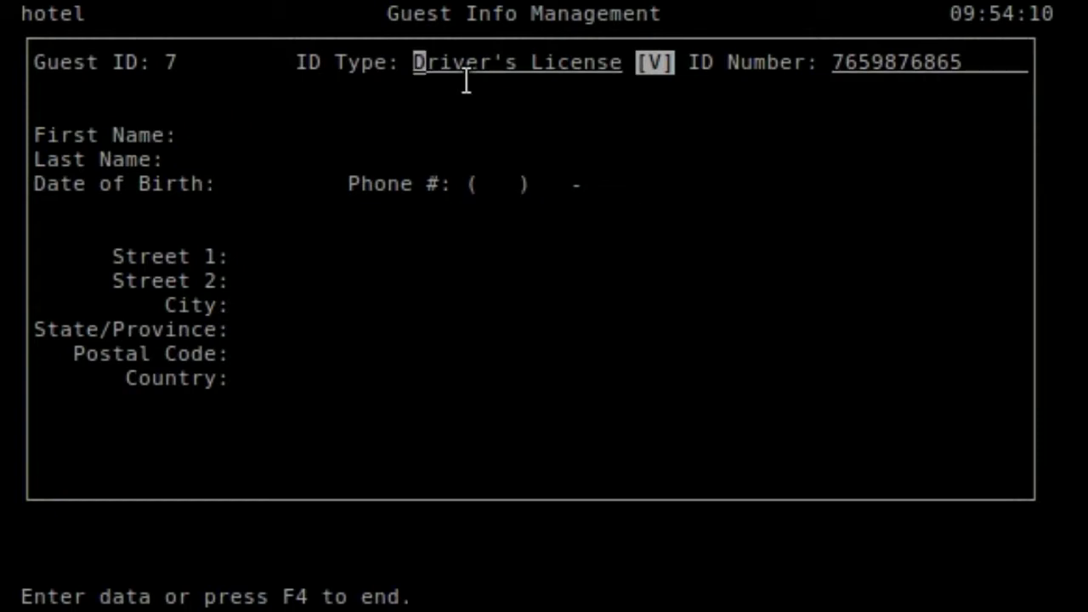
key(space)
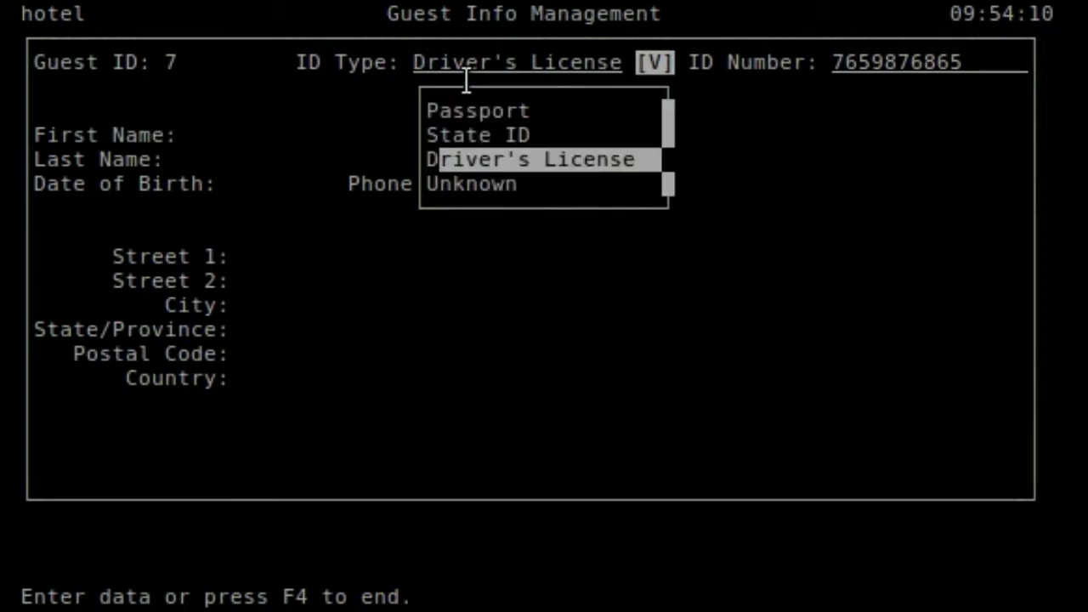
key(Up)
key(Return)
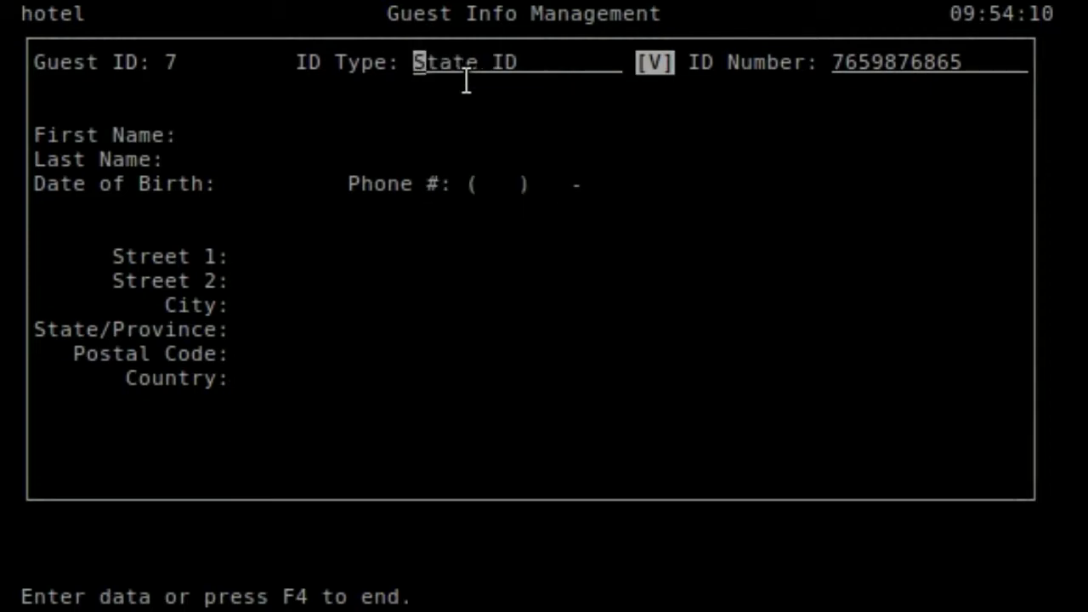
key(Return)
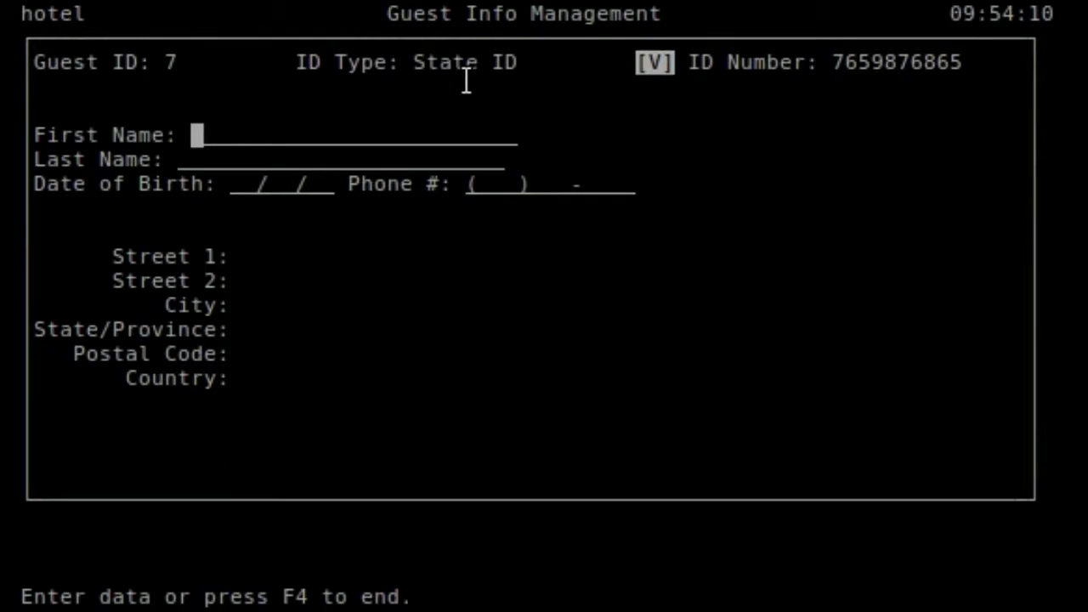
- Re-enter the guest's first and last name
text(John)
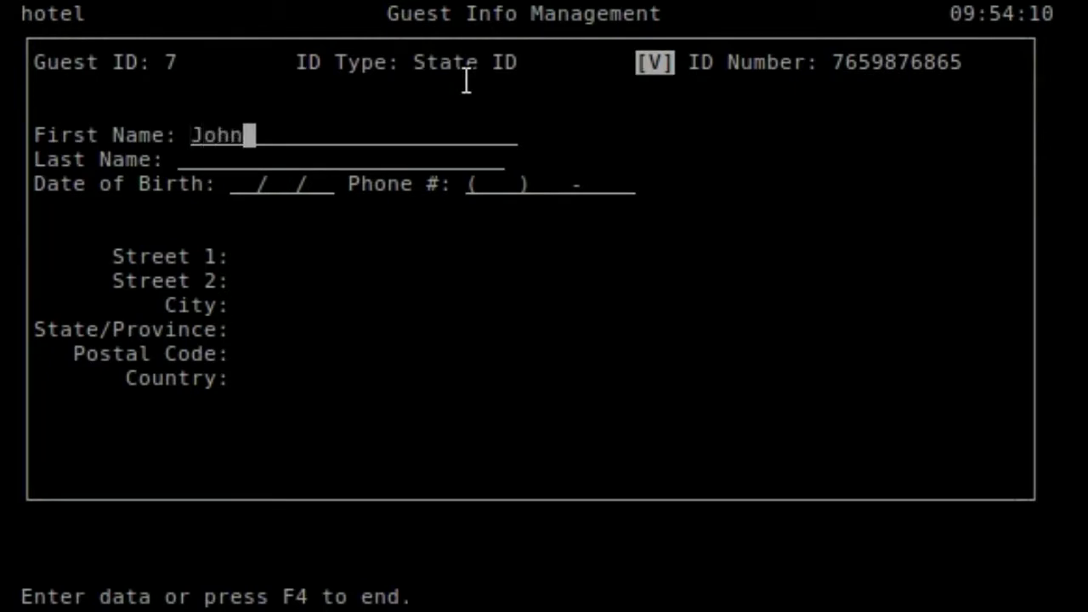
key(Return)
text(Doe)
key(Return)
key(Return)
key(Return)
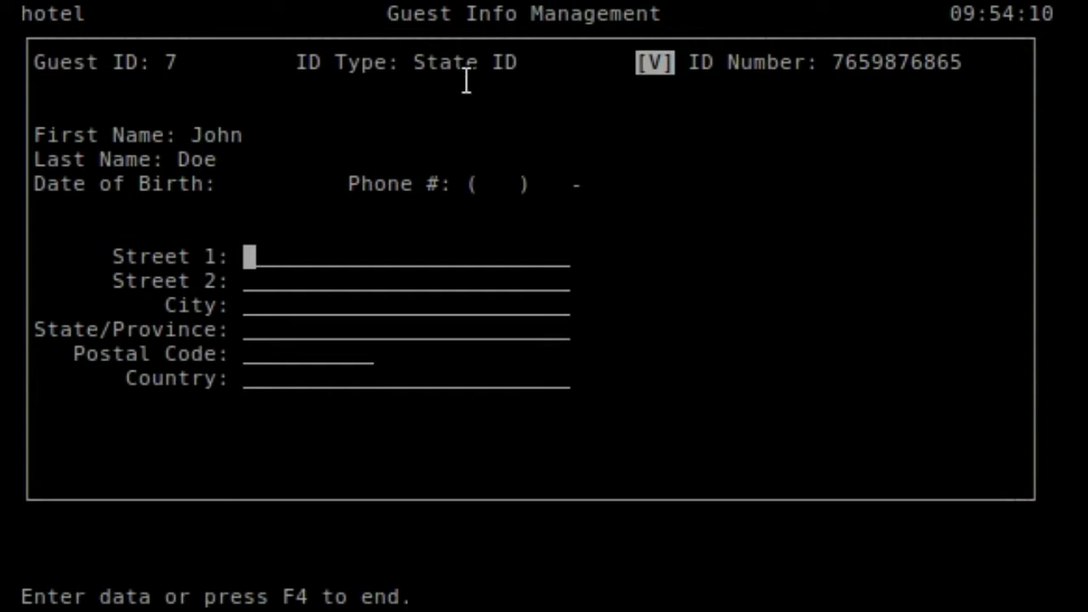
- Type two street address lines, then discard them and leave the guest form
text(hjghj)
key(Return)
text(hjghgfhgfhgf)
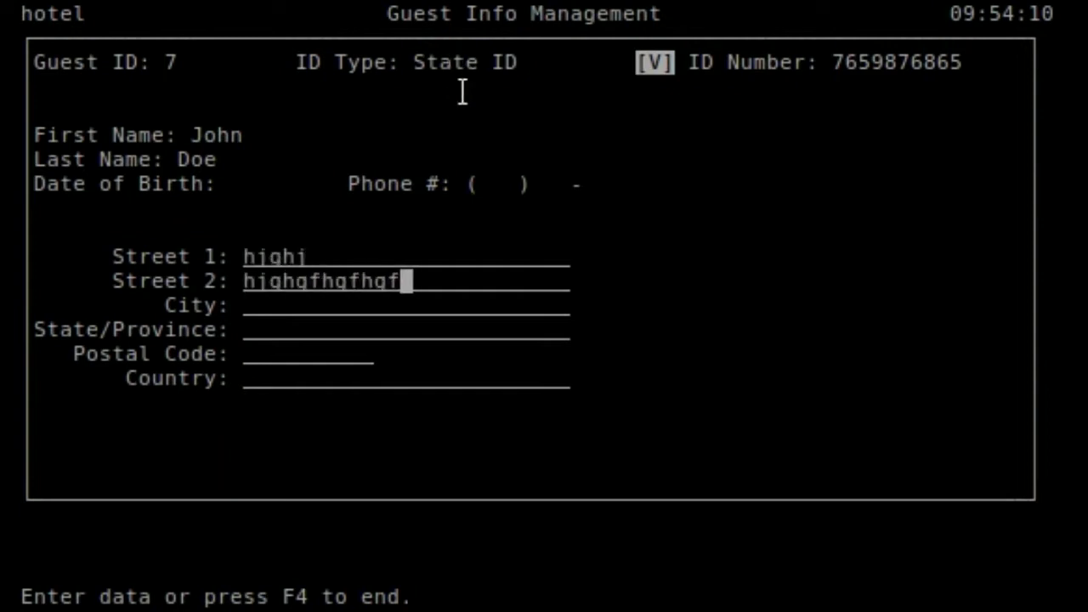
key(Return)
key(Escape)
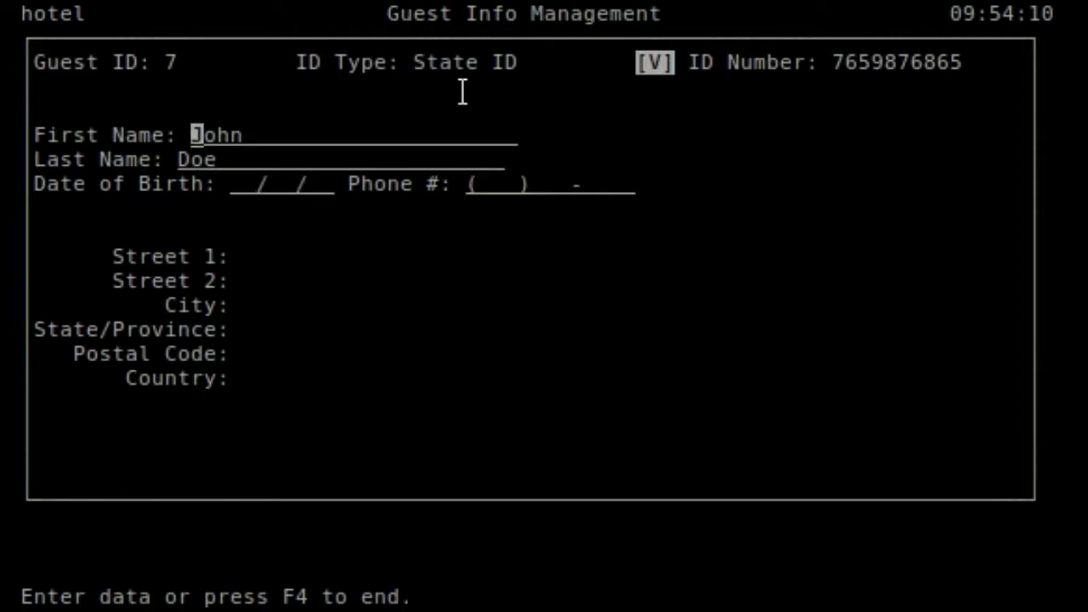
key(Escape)
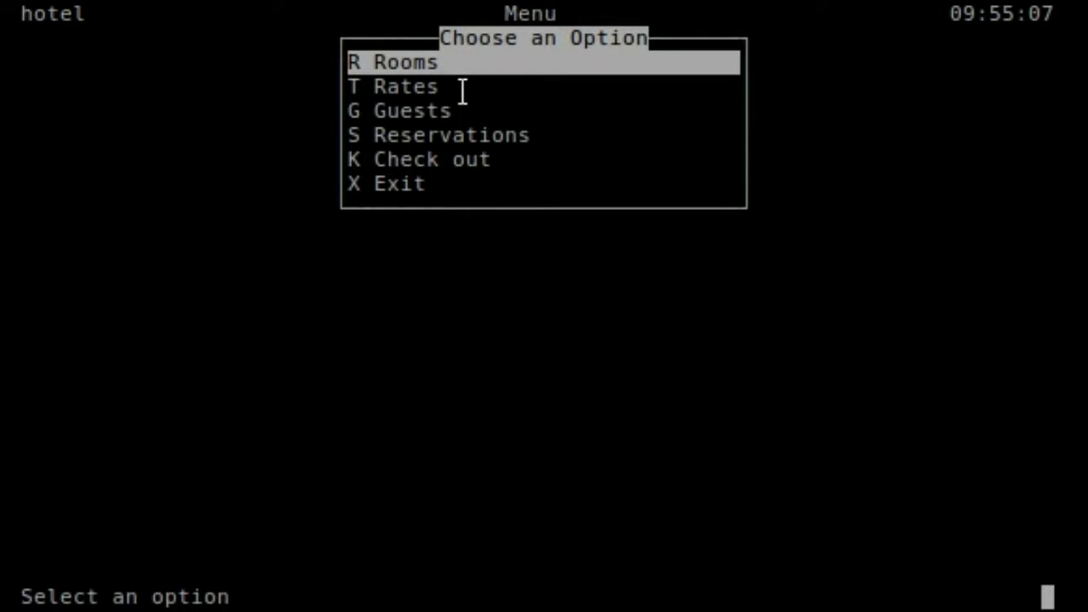
- Open Room Rates, browse the floor 1 king-bed rates, and start a new rate interval
key(Down)
key(Return)
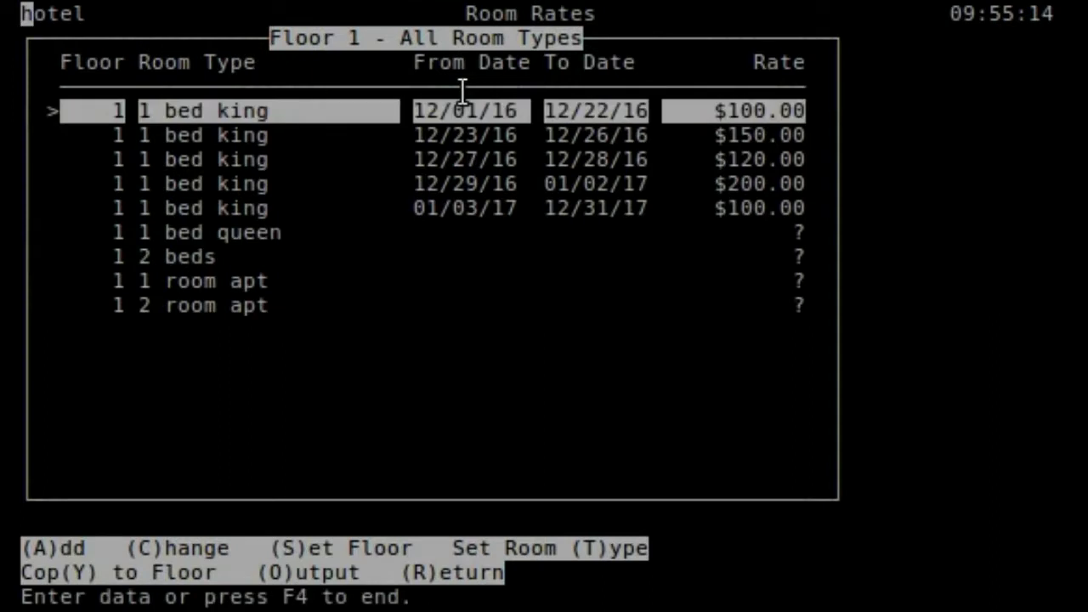
key(Down)
key(Down)
key(Down)
key(Up)
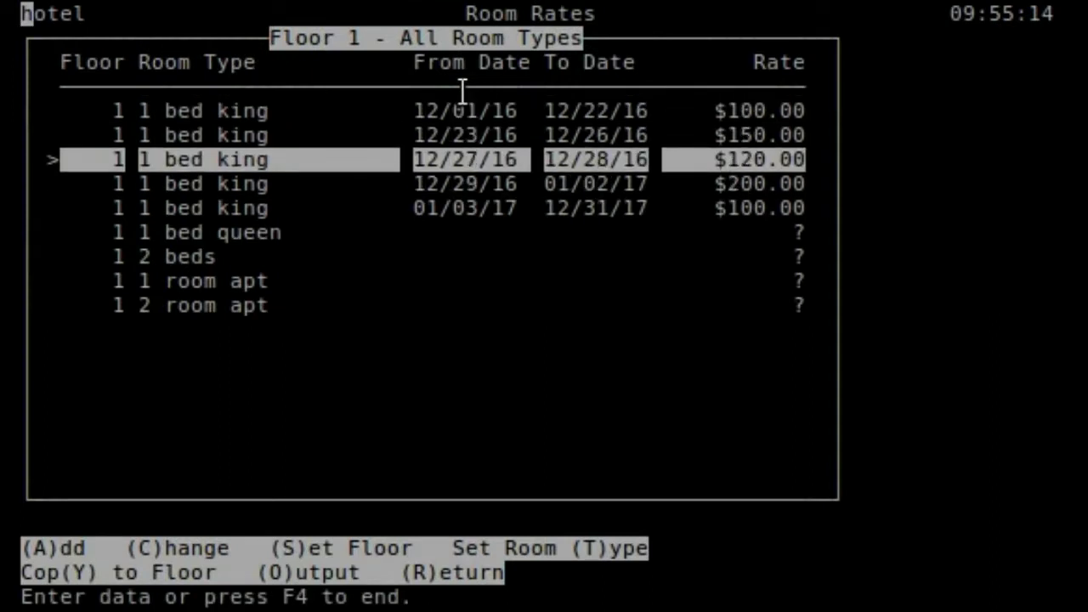
key(Up)
key(Up)
key(Down)
key(Down)
key(Down)
key(Down)
key(Up)
key(Up)
key(Up)
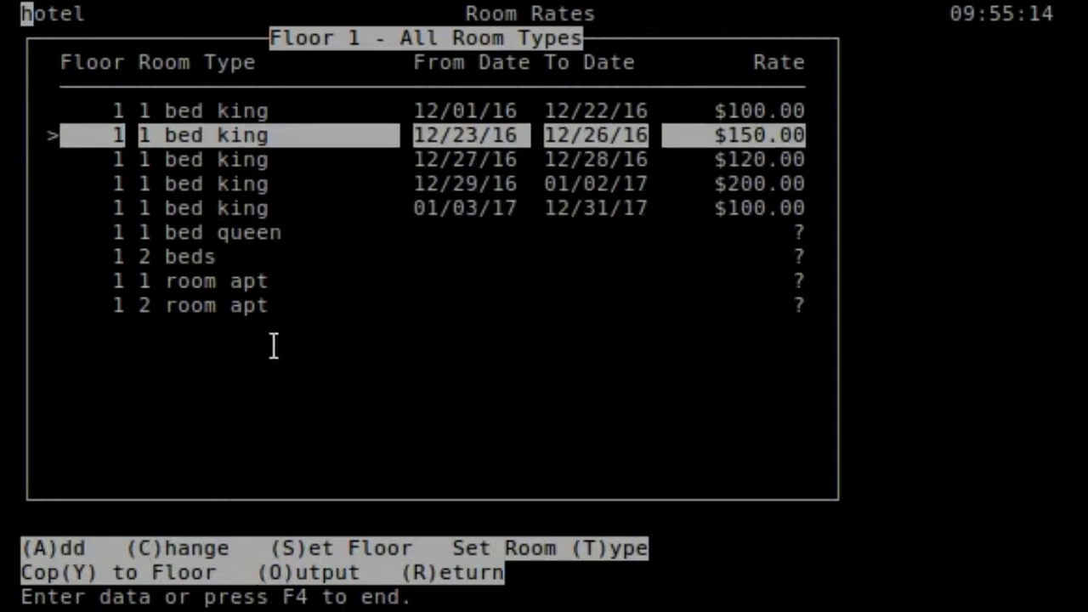
key(Down)
key(Down)
key(Up)
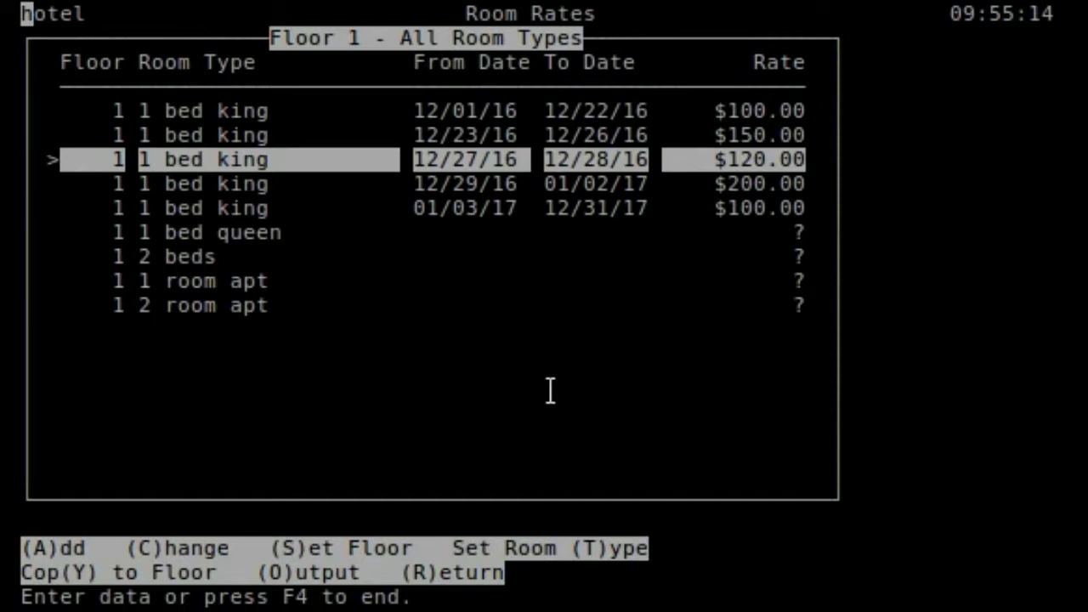
key(a)
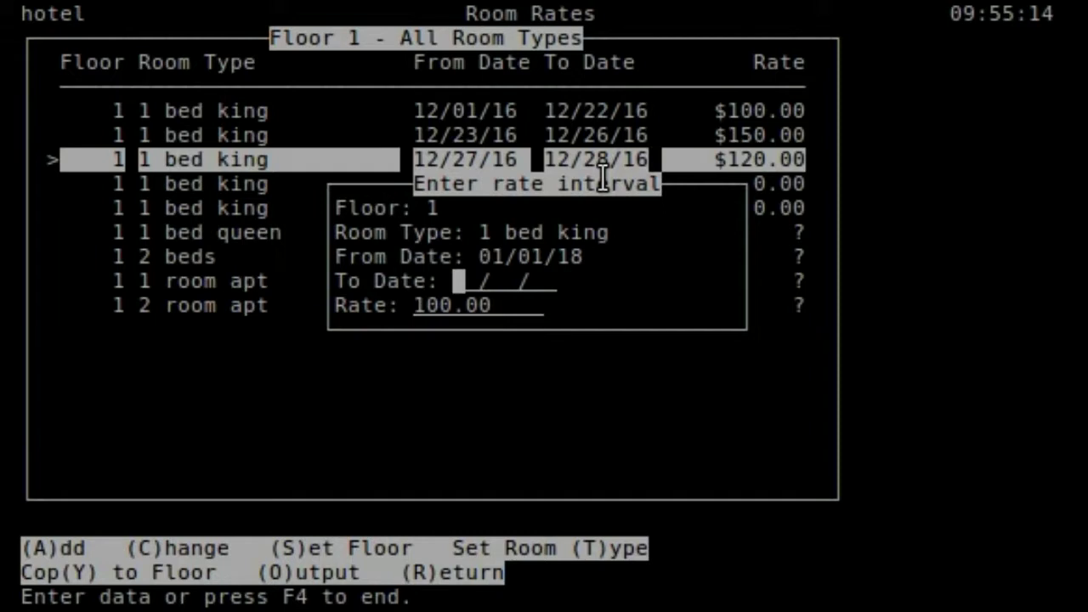
- Enter 12/31/17 as the new interval's To Date
text(0)
key(BackSpace)
text(12/)
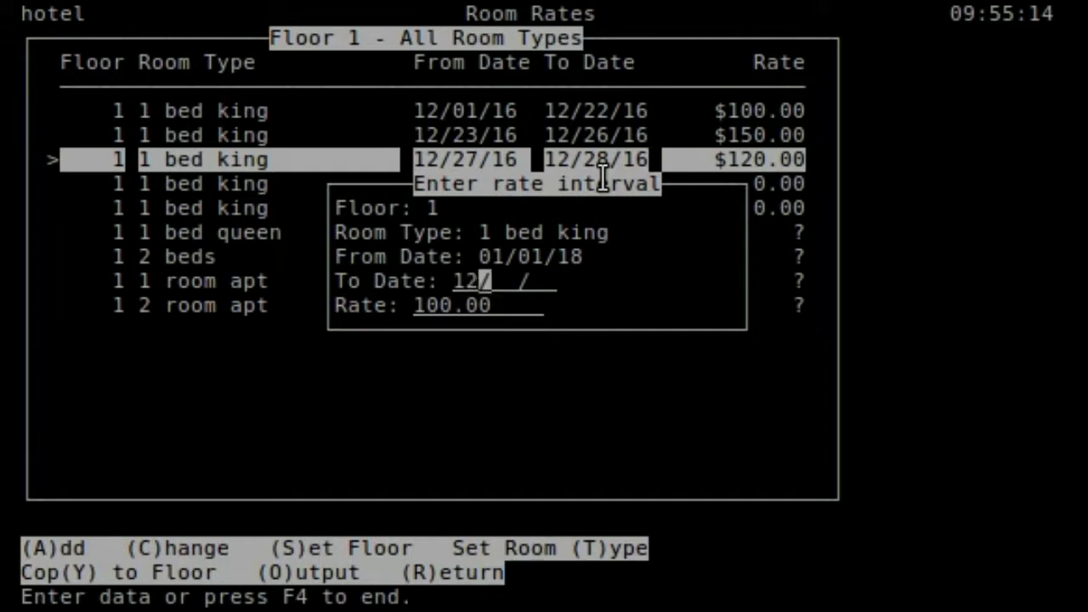
text(31/17)
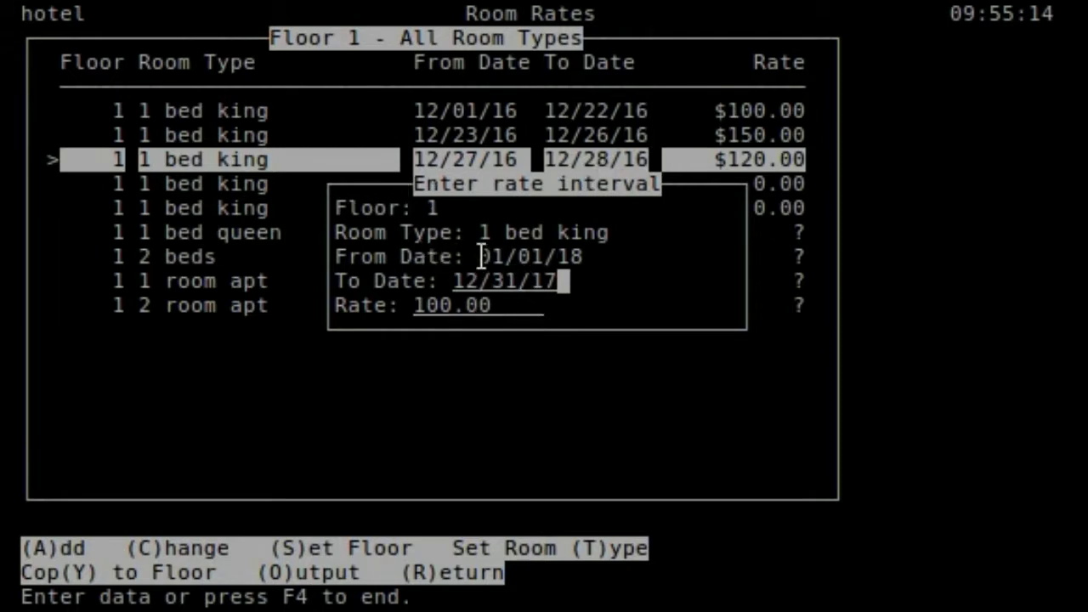
key(Return)
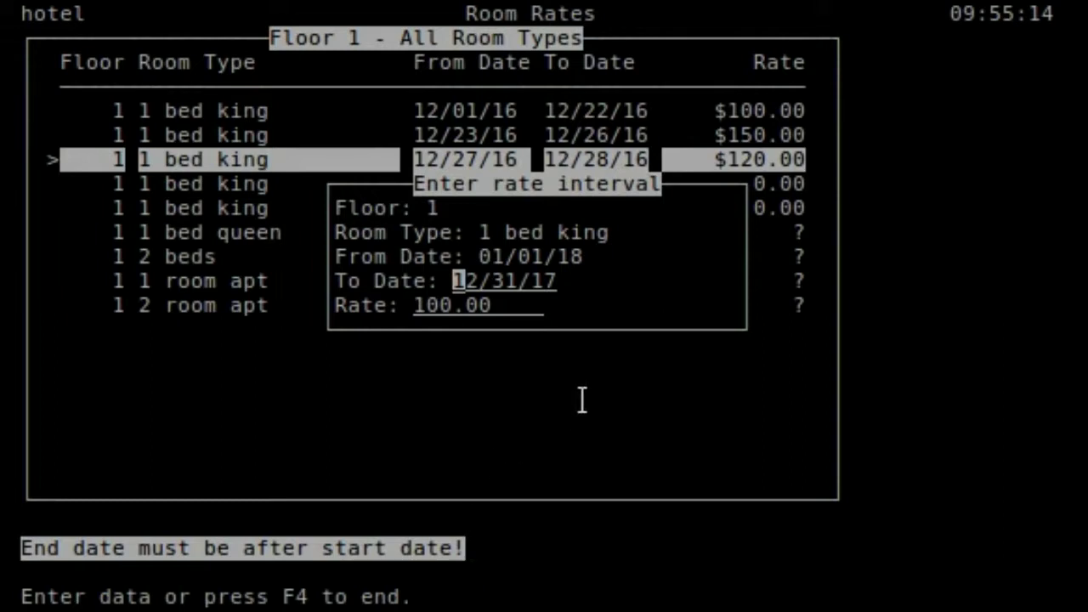
- Correct the To Date to 01/03/18 and set the rate to $350.00
text(1 /  /)
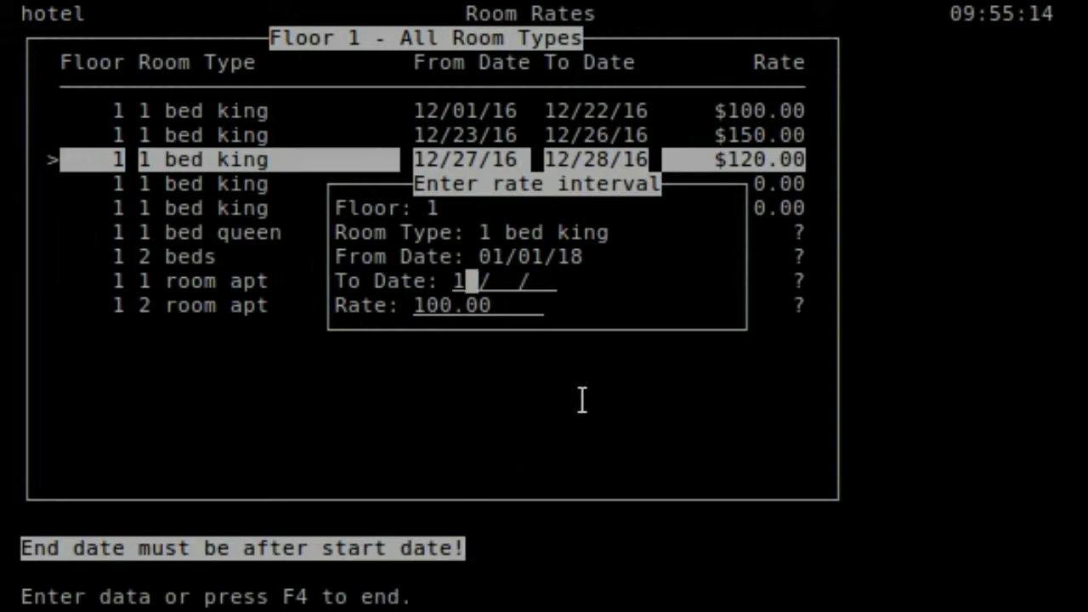
key(Left)
text(01/)
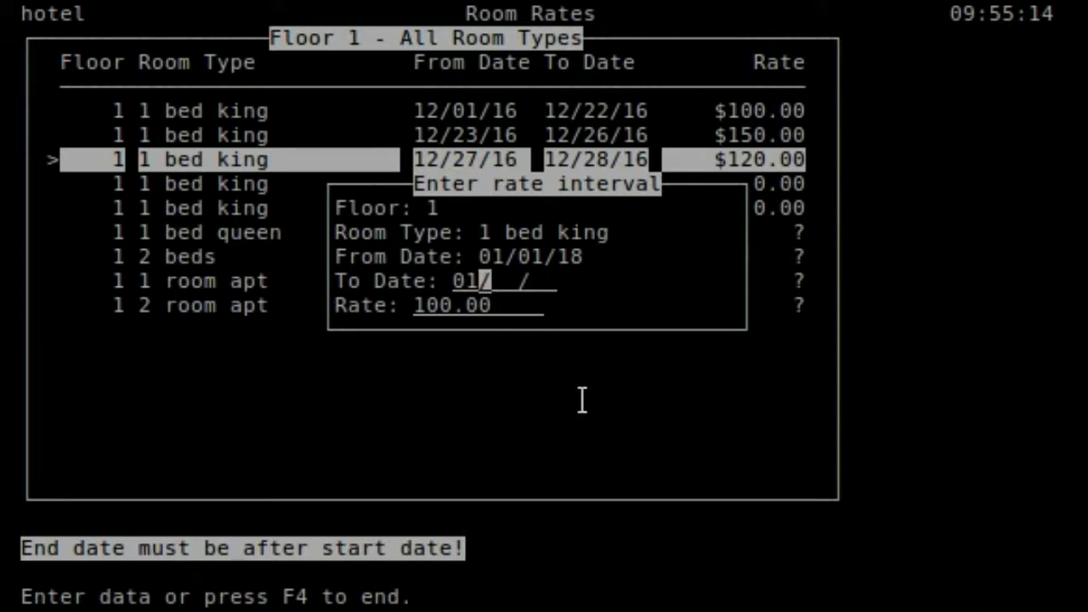
text(03/18)
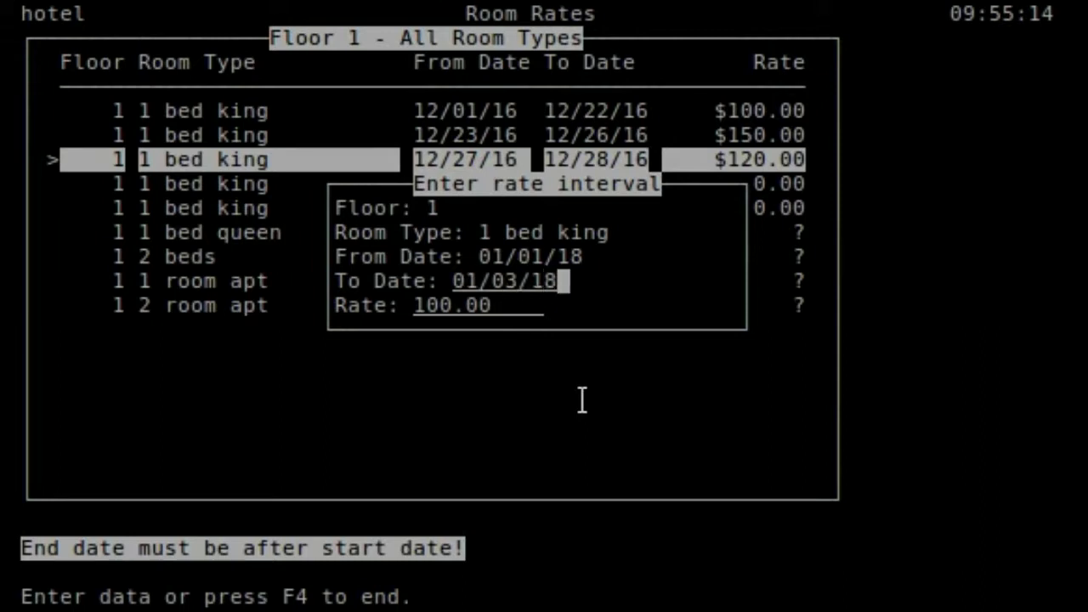
key(Return)
text(35)
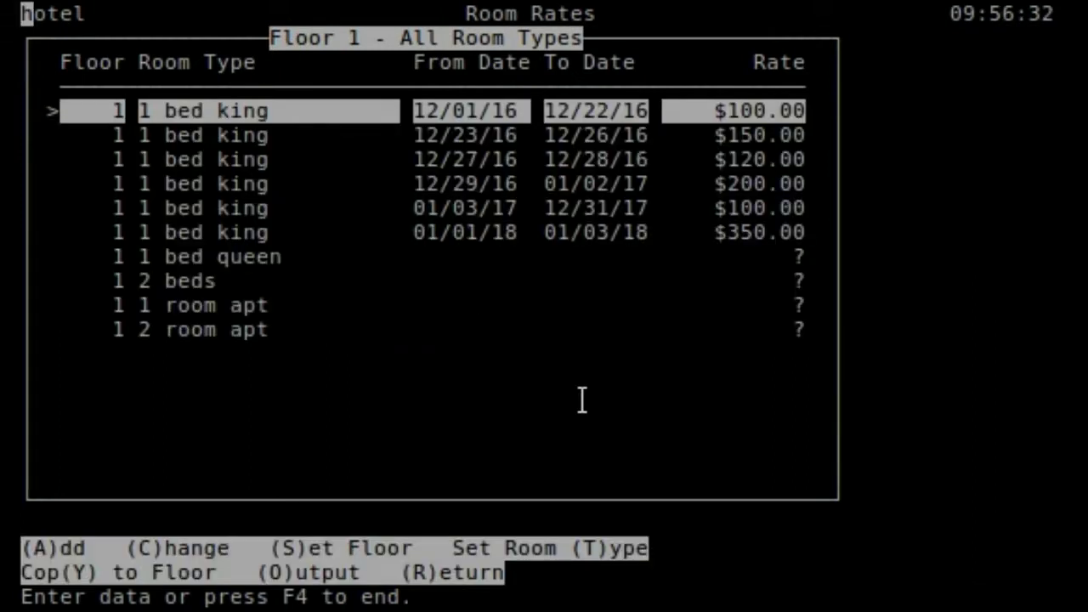
key(Down)
key(Down)
key(Down)
key(Down)
key(Down)
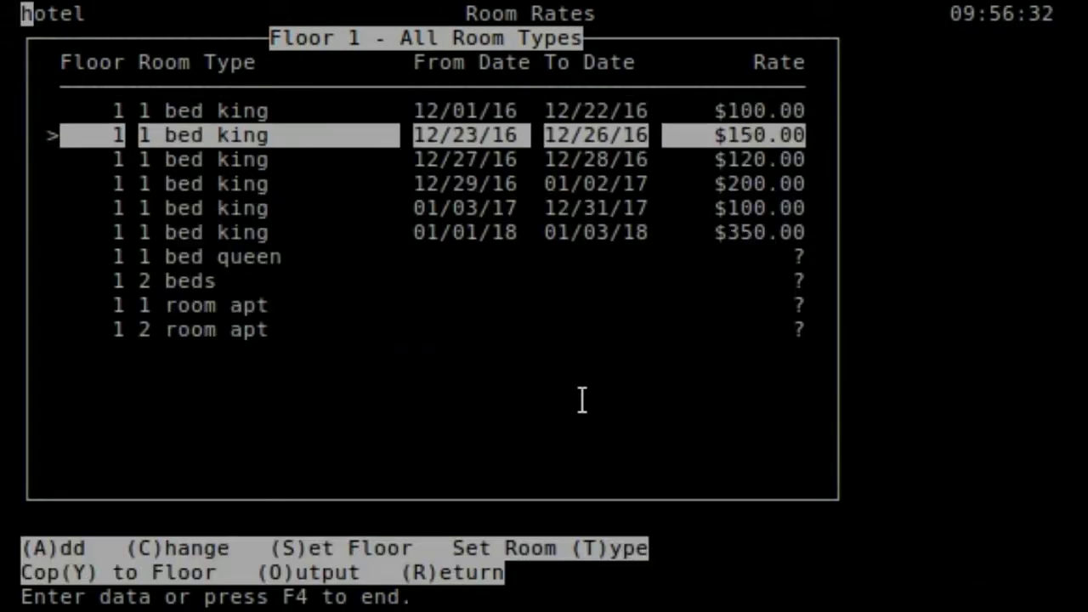
- Change the 01/01/18–01/03/18 king-bed rate from $350.00 to $200.00
key(Up)
key(Up)
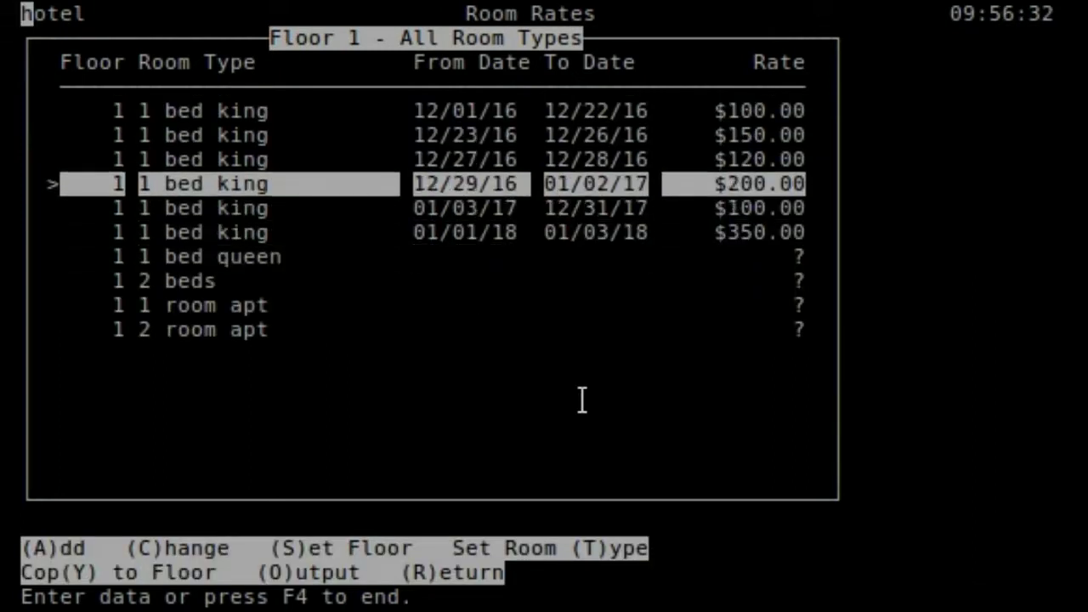
key(Down)
key(Down)
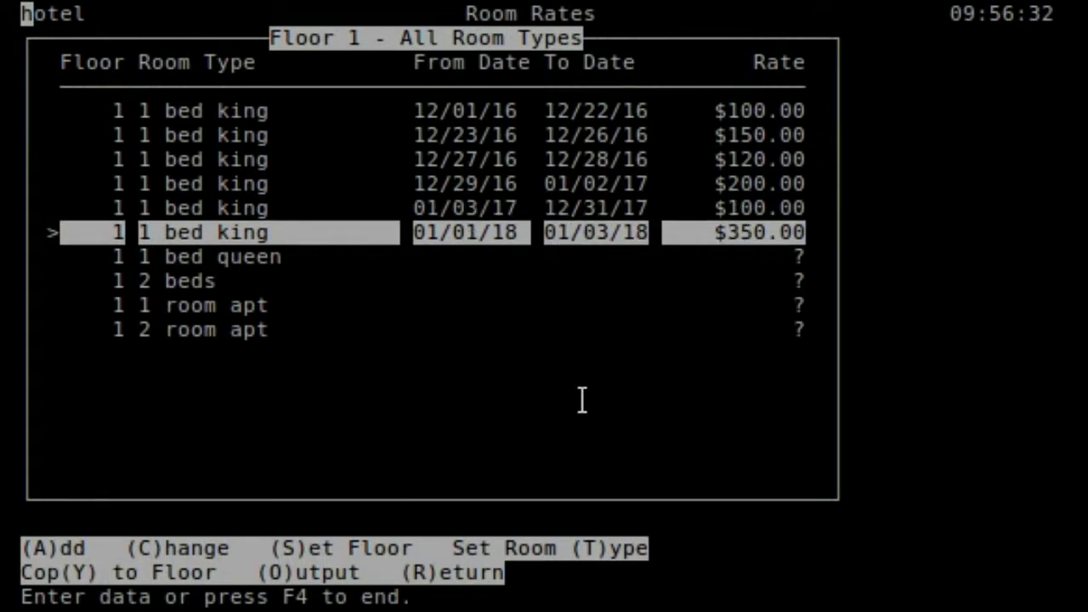
key(c)
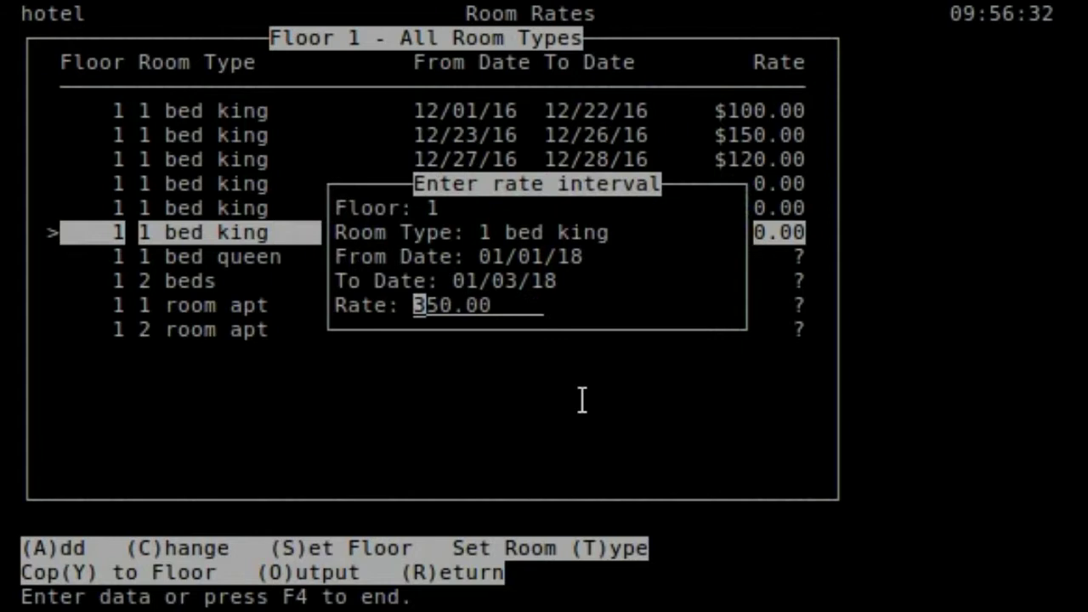
text(20)
key(Return)
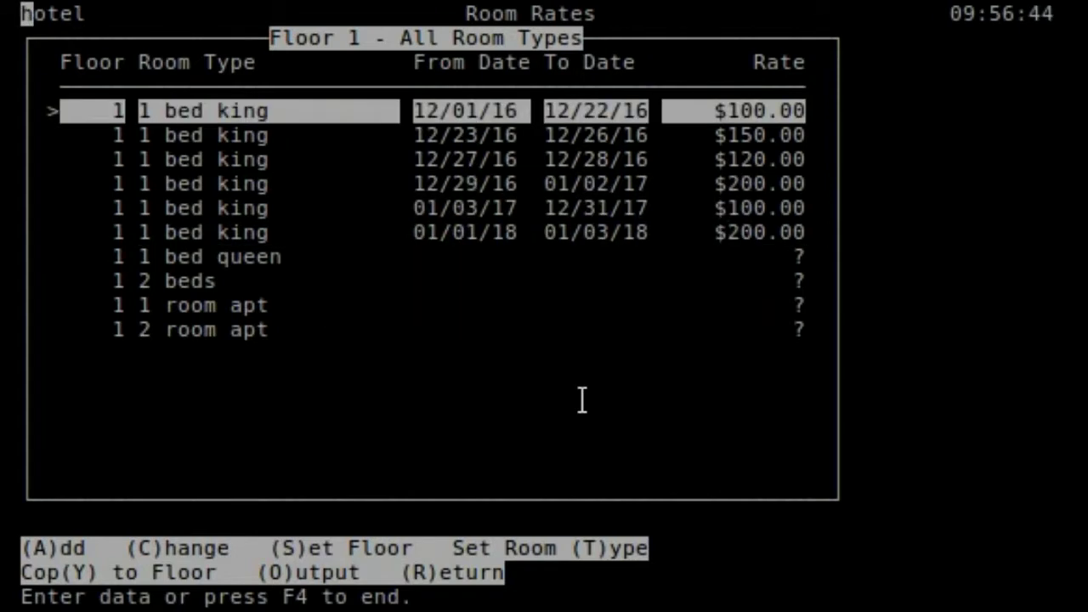
key(Down)
key(Down)
key(Down)
key(Down)
key(Down)
key(Down)
key(Down)
key(Up)
key(Up)
key(Up)
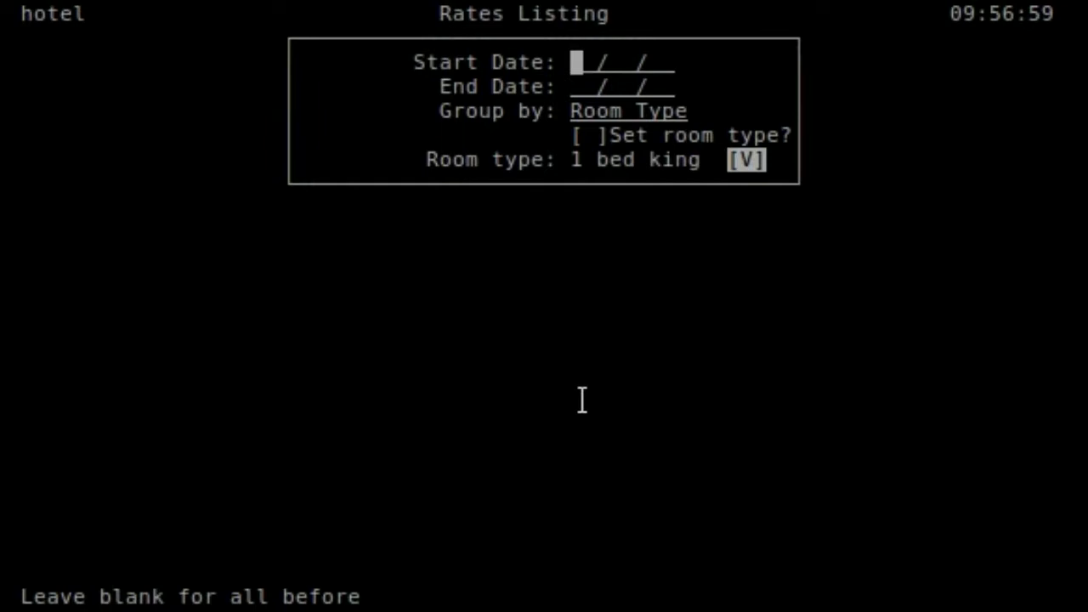
- Leave start and end dates blank, group by Floor, and keep room type filtering off
key(Return)
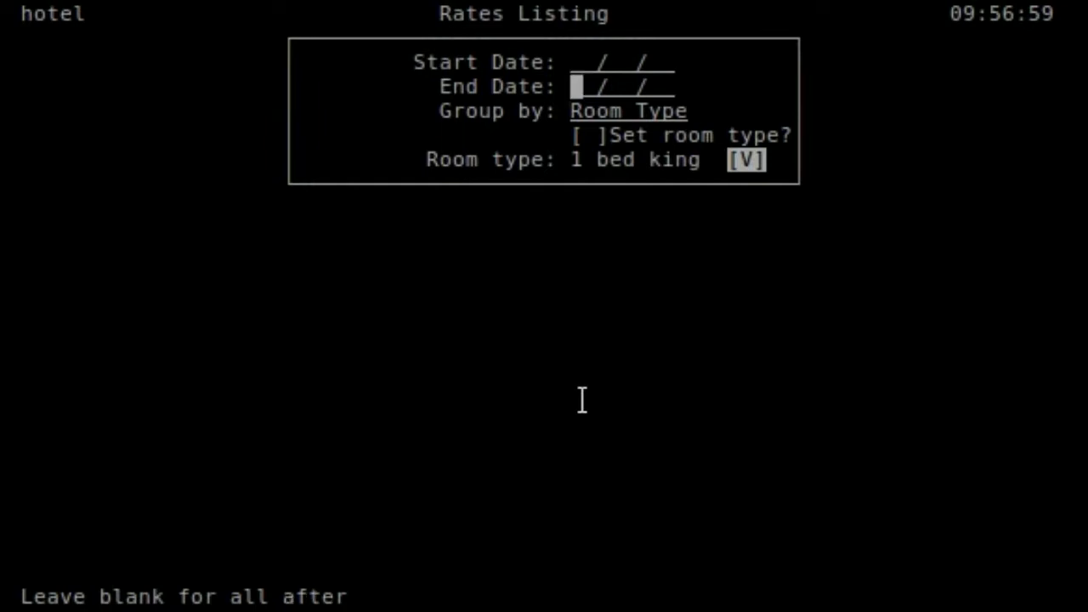
key(Return)
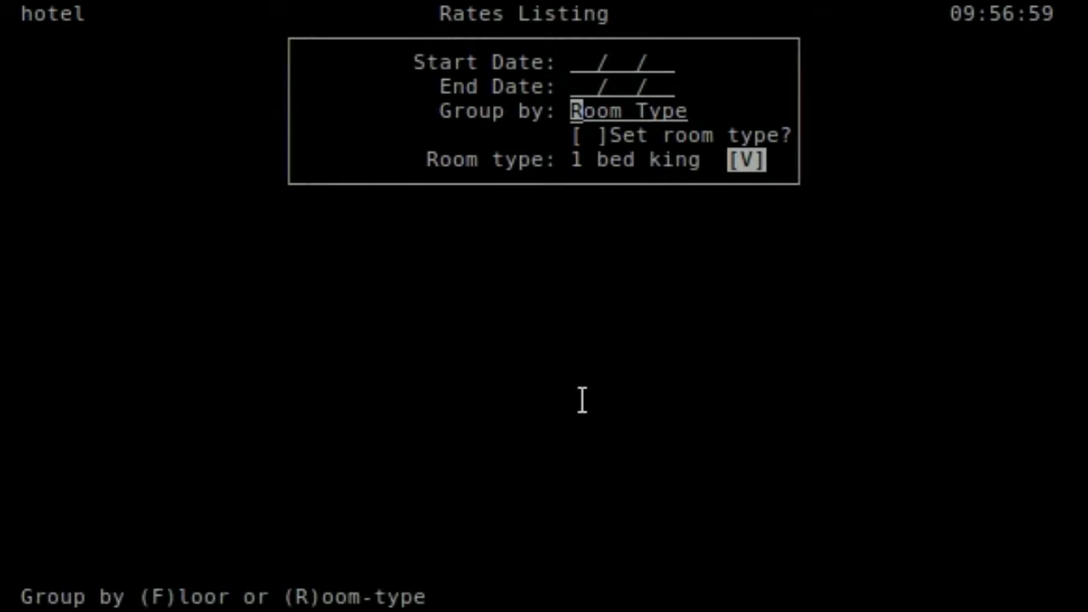
key(f)
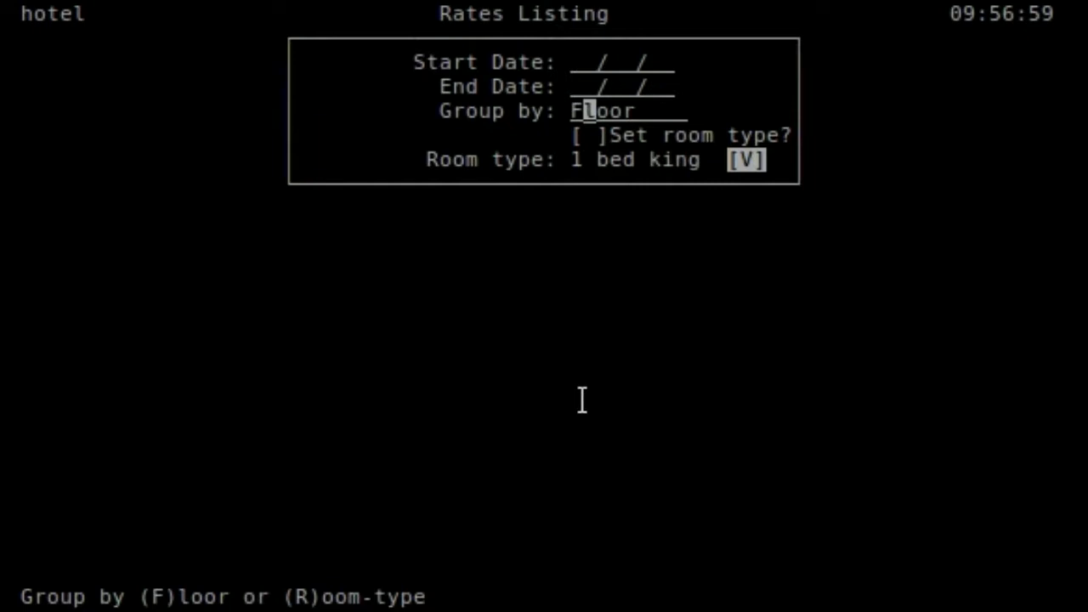
key(Left)
key(r)
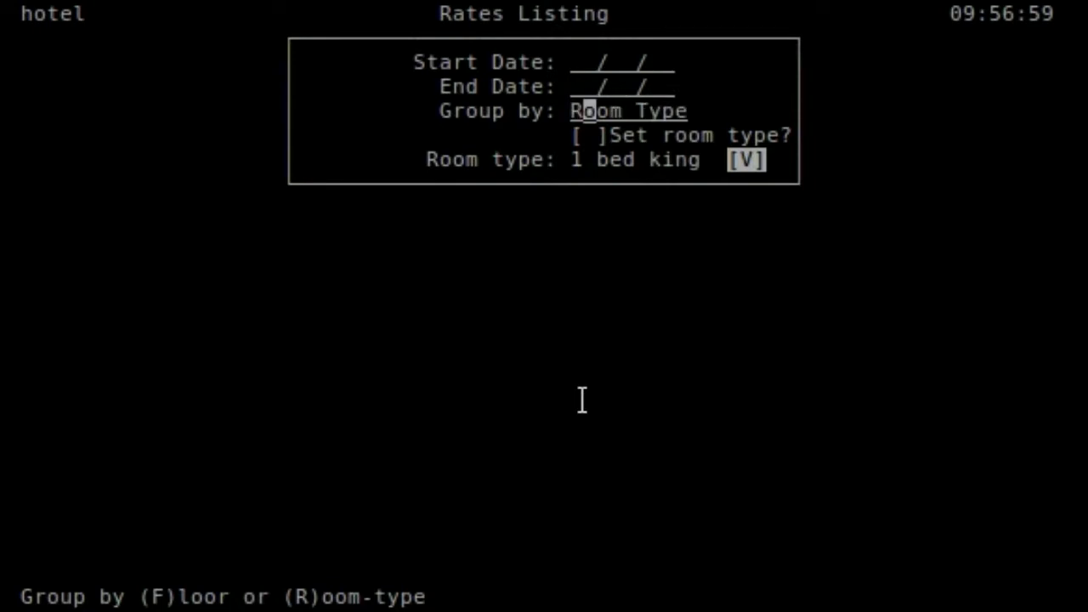
key(Left)
key(f)
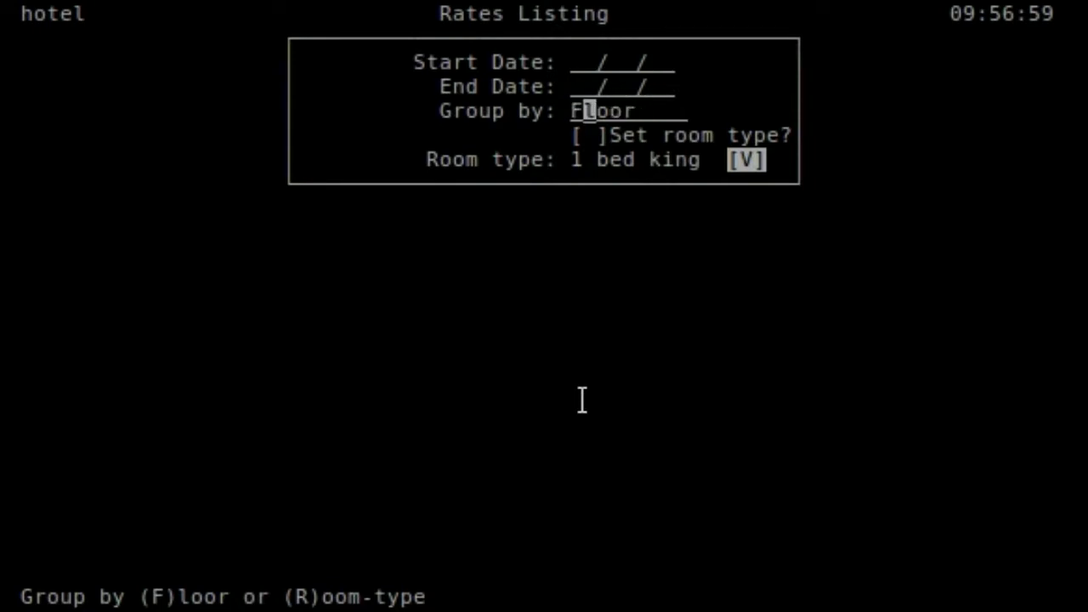
key(Return)
key(space)
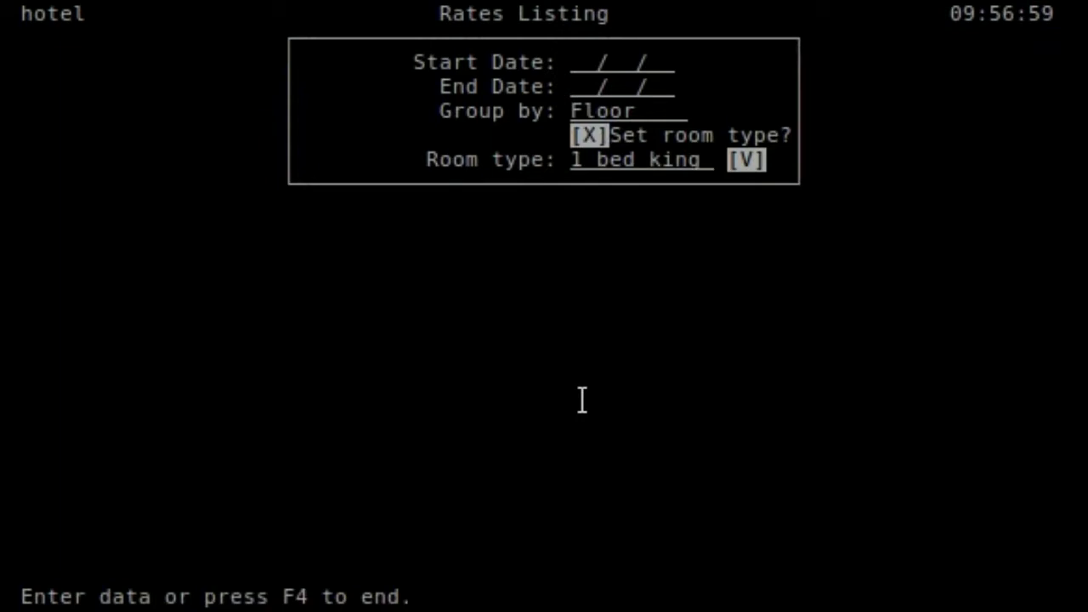
key(space)
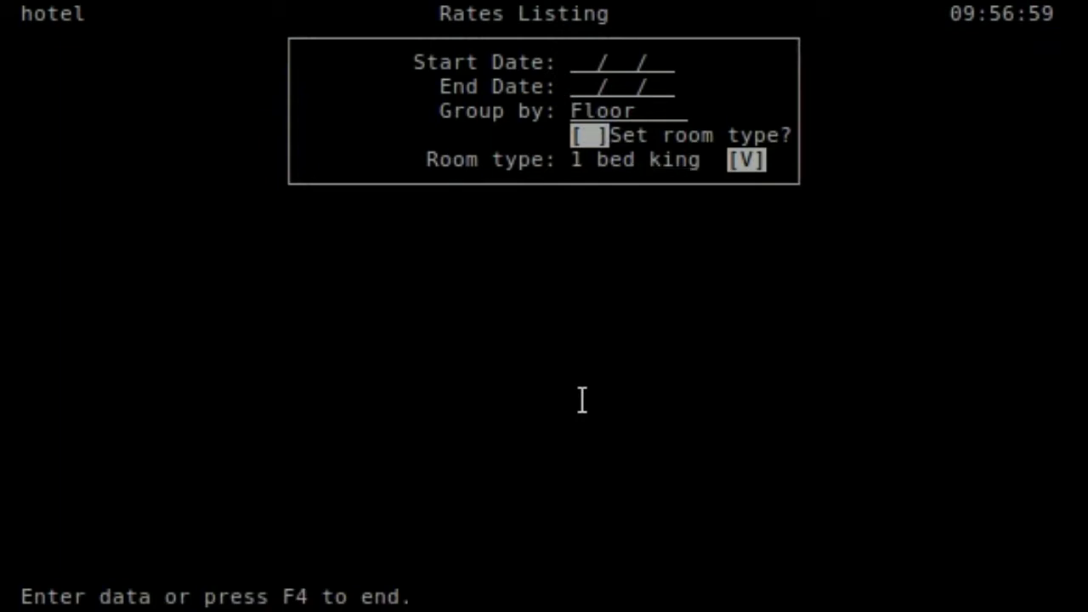
- Accept the settings and run the rates report to the terminal
key(F4)
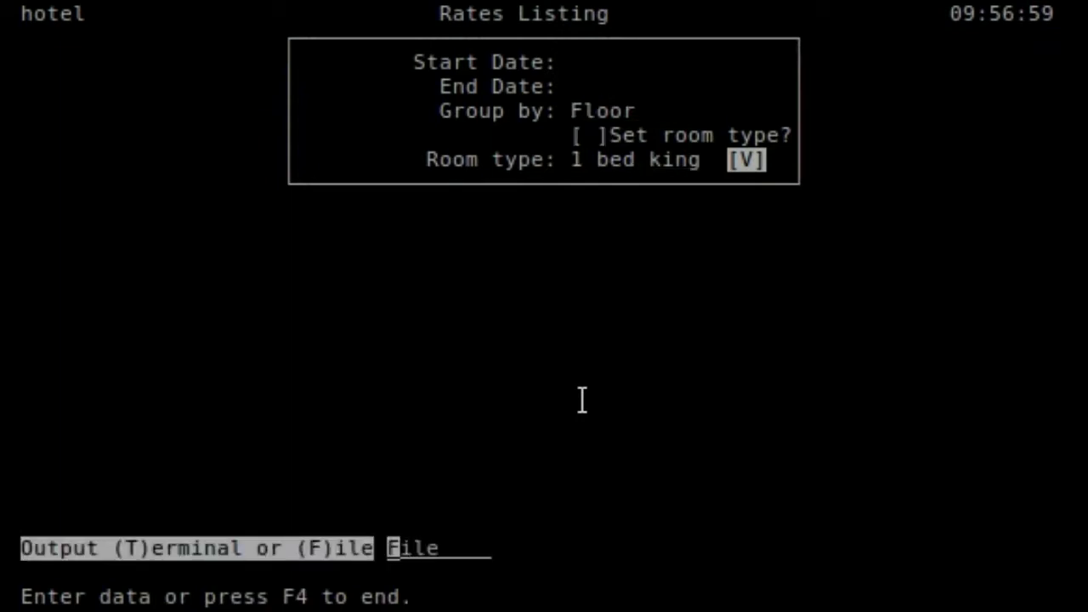
key(t)
key(Return)
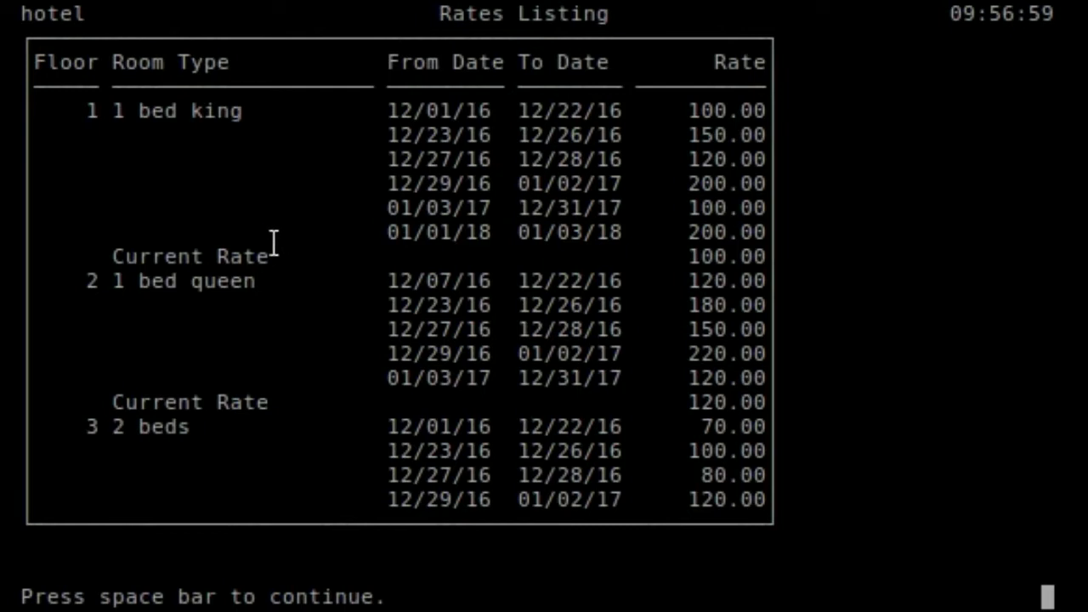
- Page through the floor-grouped rates listing back to its parameter form
key(space)
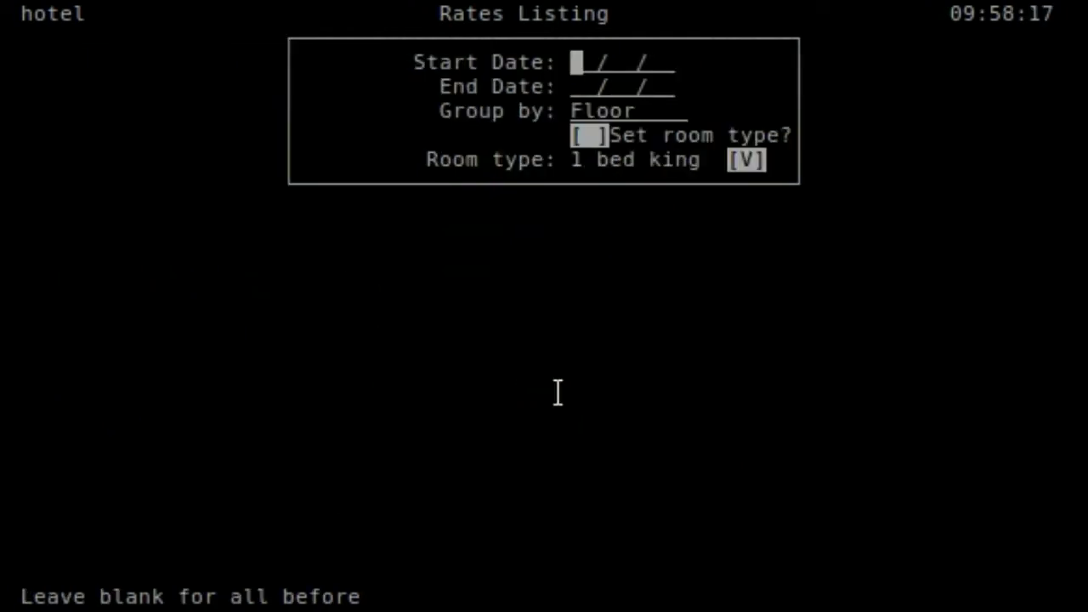
- Close the report form and Room Rates screen, returning to the main menu
key(F4)
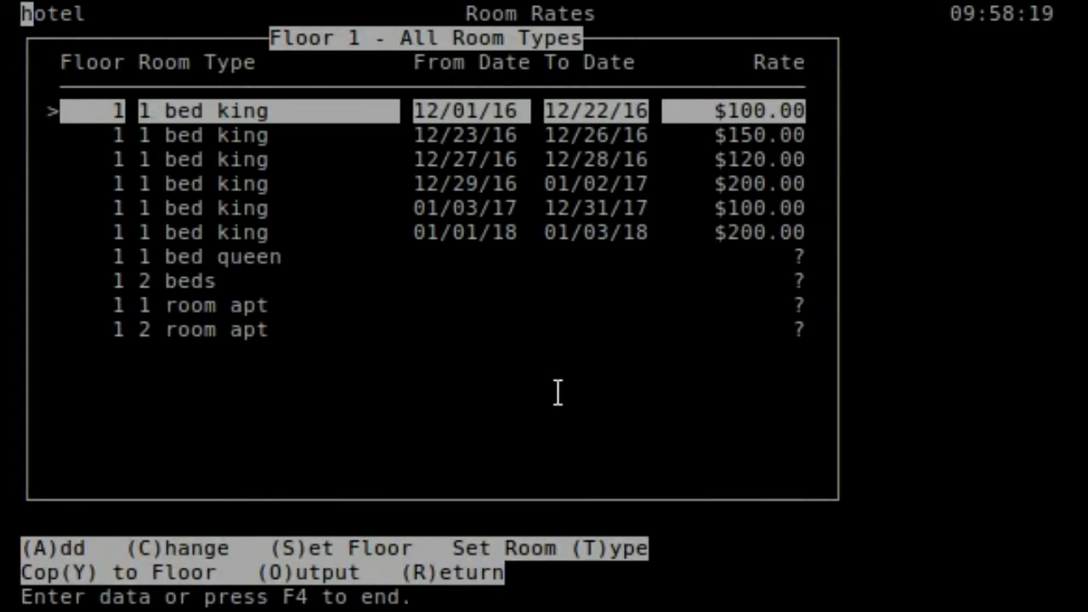
key(r)
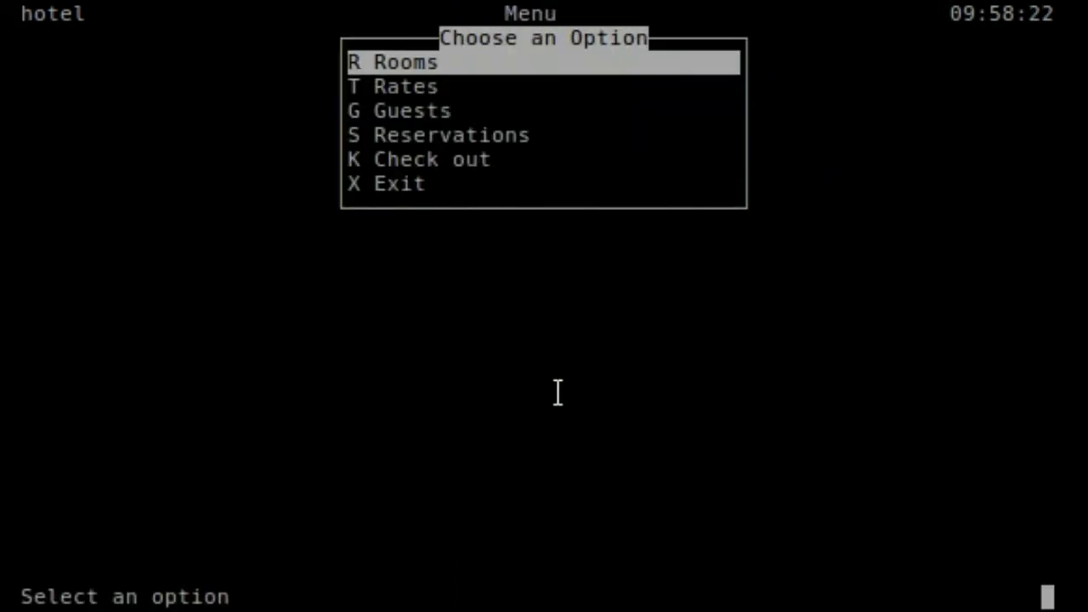
key(Down)
key(Down)
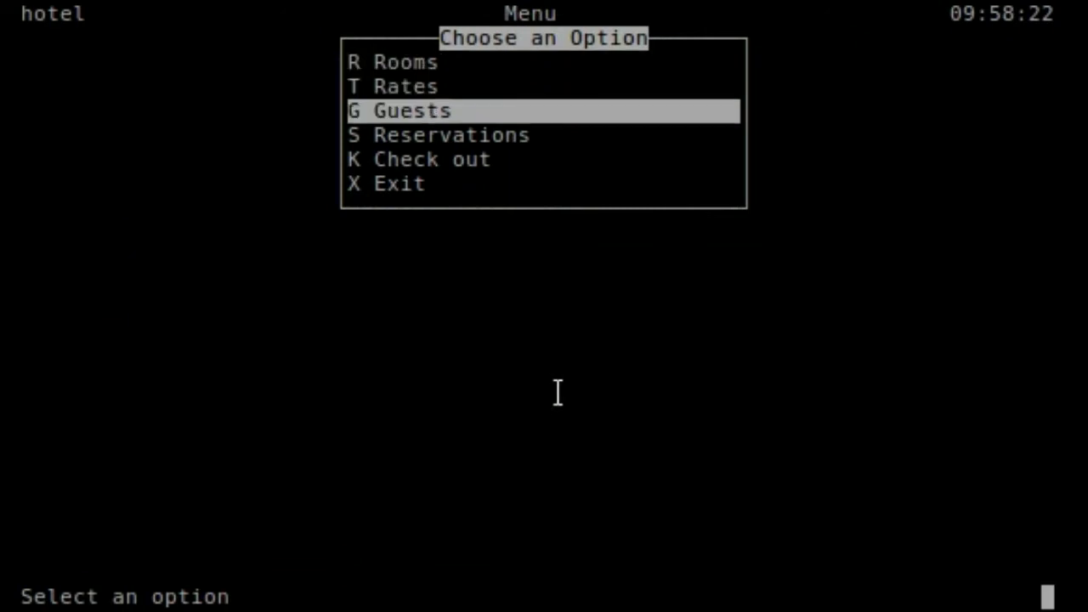